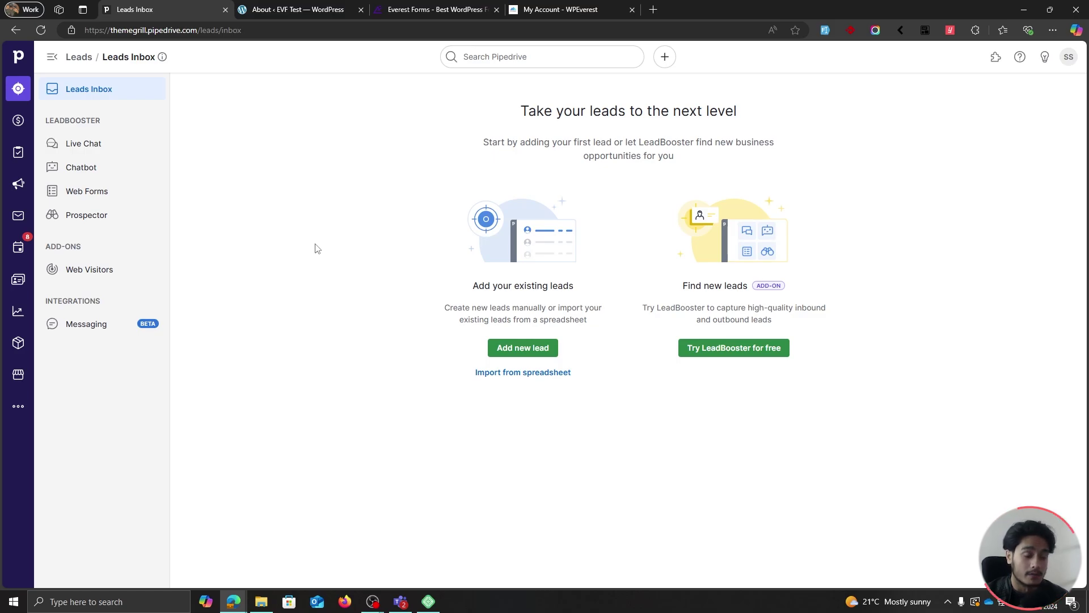
Switch from Pipedrive's empty Leads Inbox to the EVF Test WordPress About page.
click(300, 14)
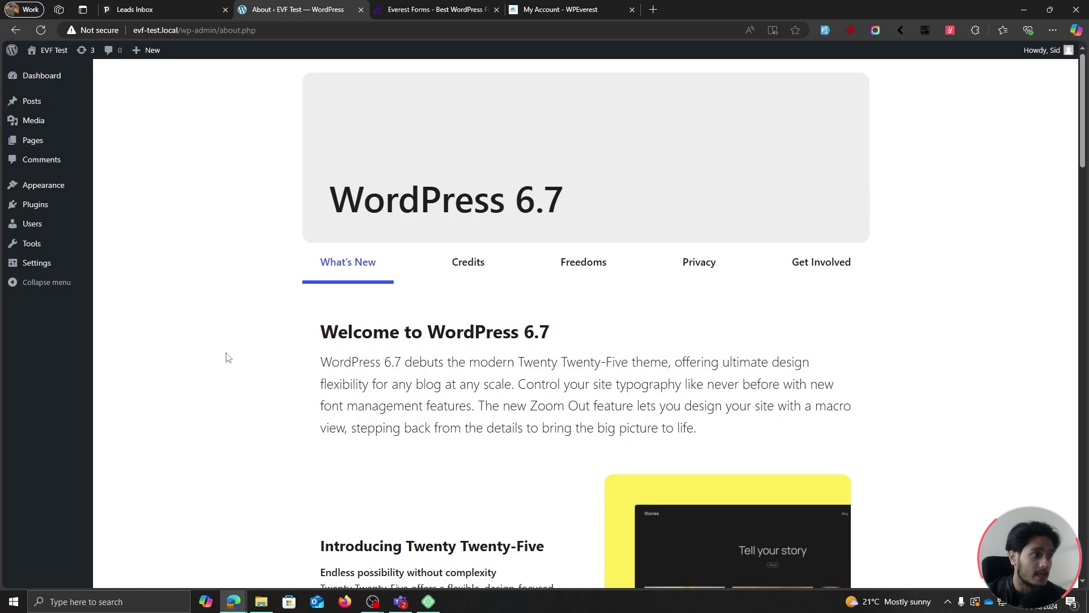
Browse the Everest Forms website home page.
click(446, 9)
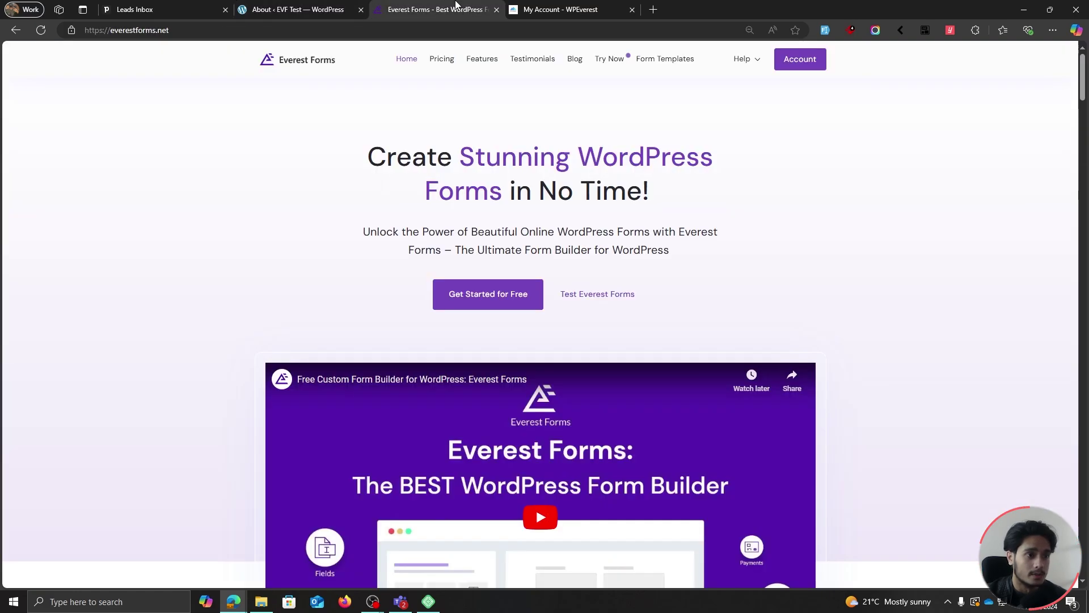
scroll(1030, 241, down, 2)
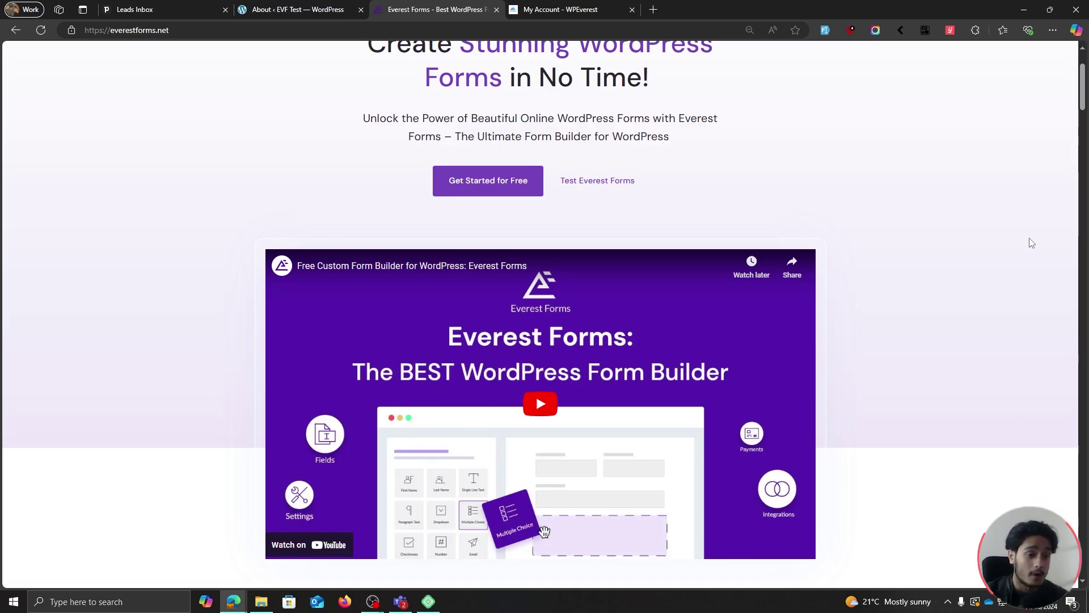
scroll(1031, 243, up, 2)
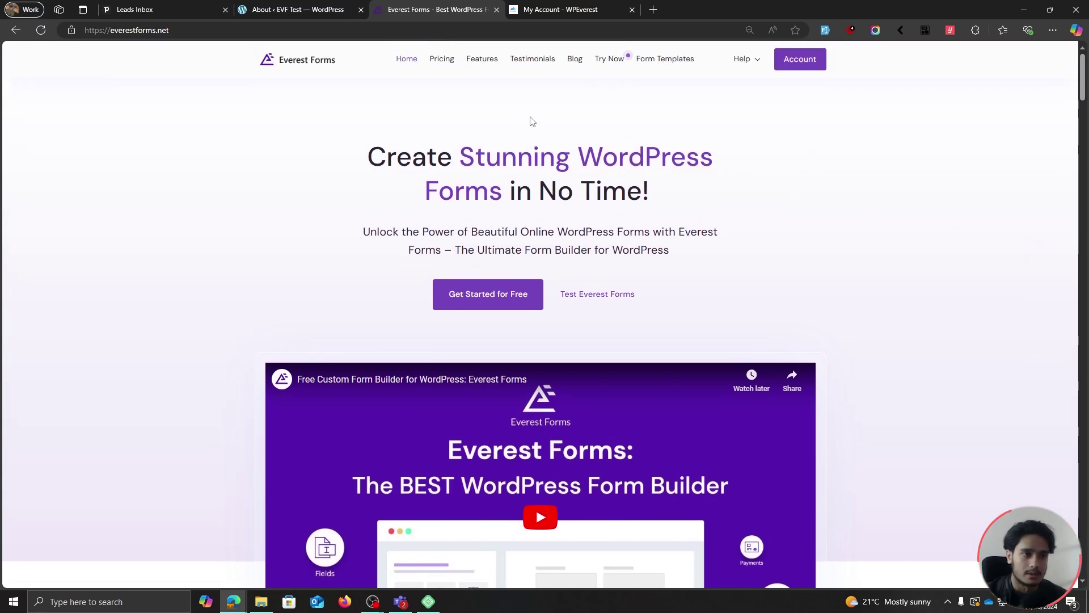
click(272, 10)
click(434, 9)
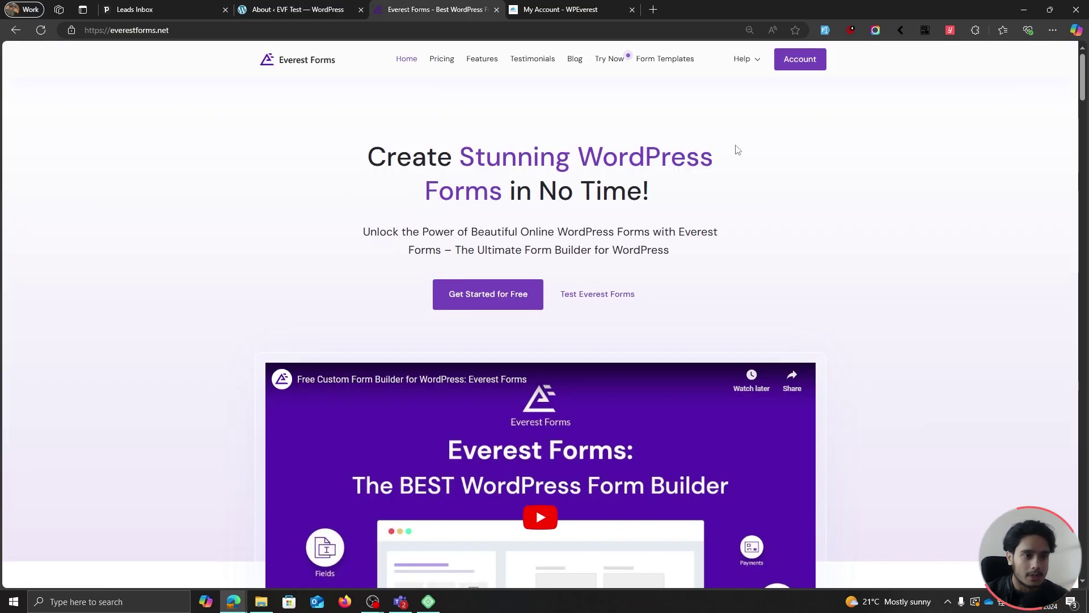
Review the yearly plans: ThemeGrill Agency $499, Agency $99, Personal $48.30.
click(444, 60)
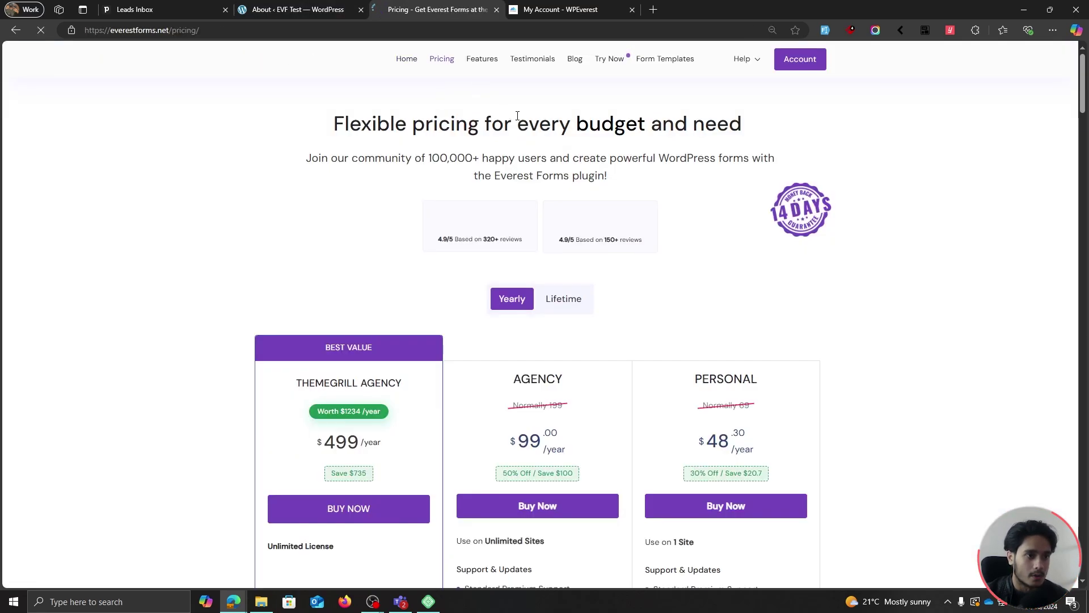
scroll(982, 284, down, 3)
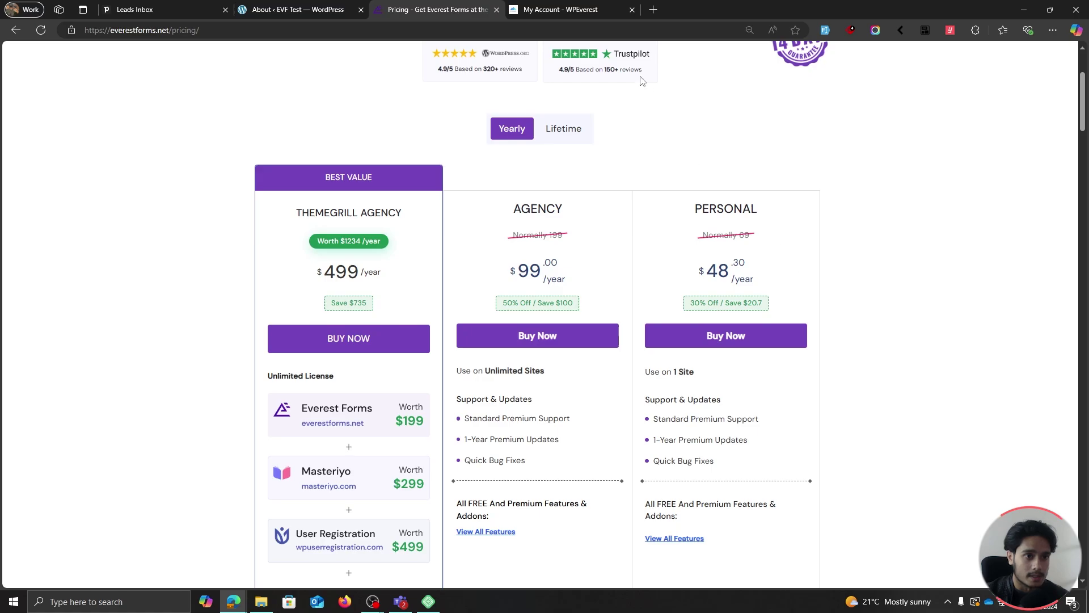
click(588, 6)
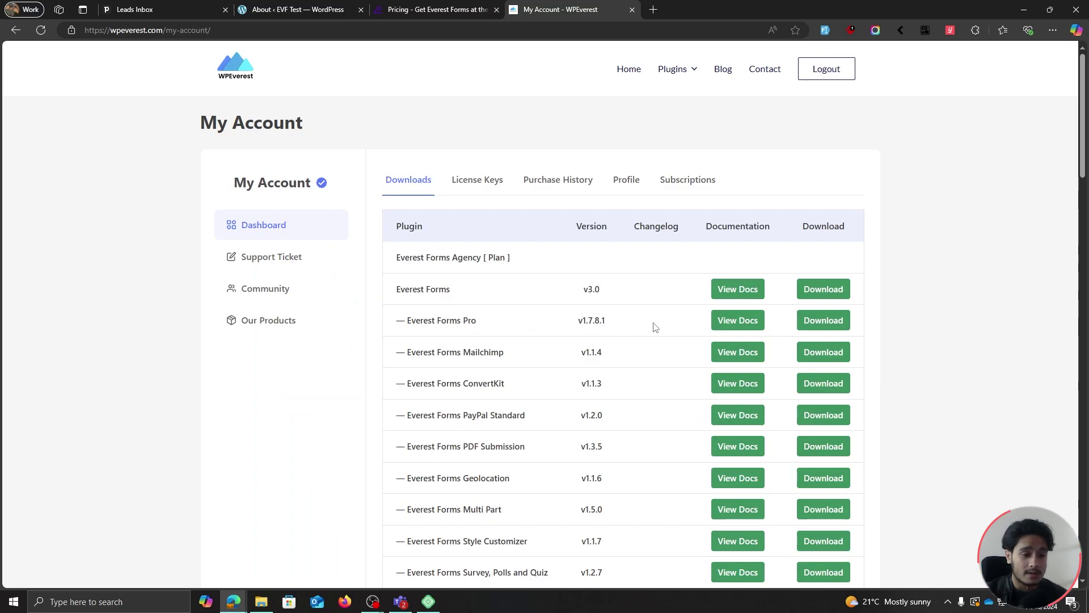
Download everest-forms-pro-1.7.8.1.zip and copy the Everest Forms Agency product key from License Keys.
click(820, 326)
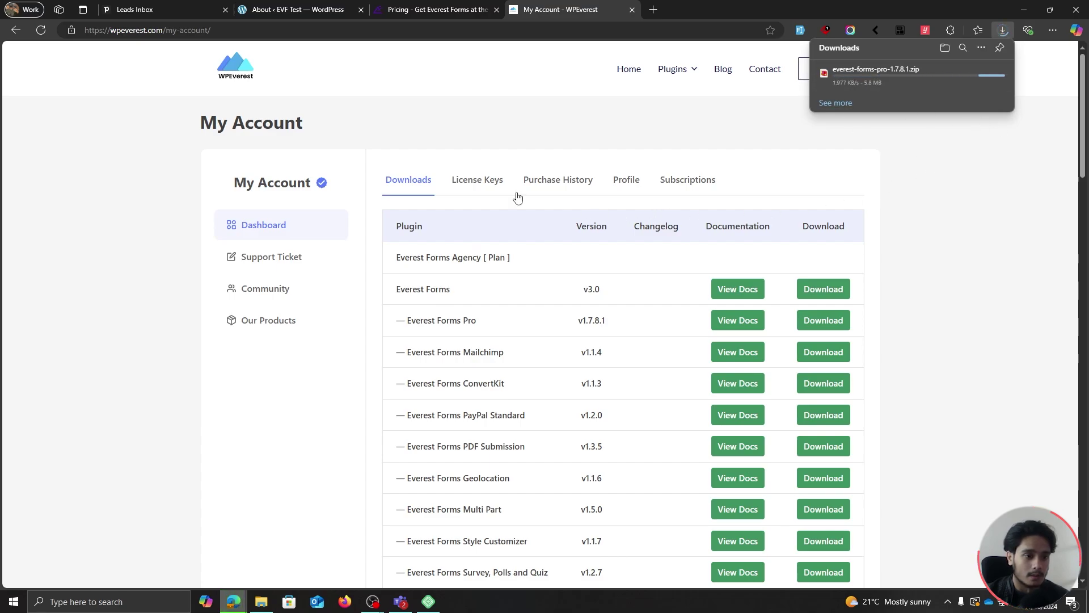
click(476, 191)
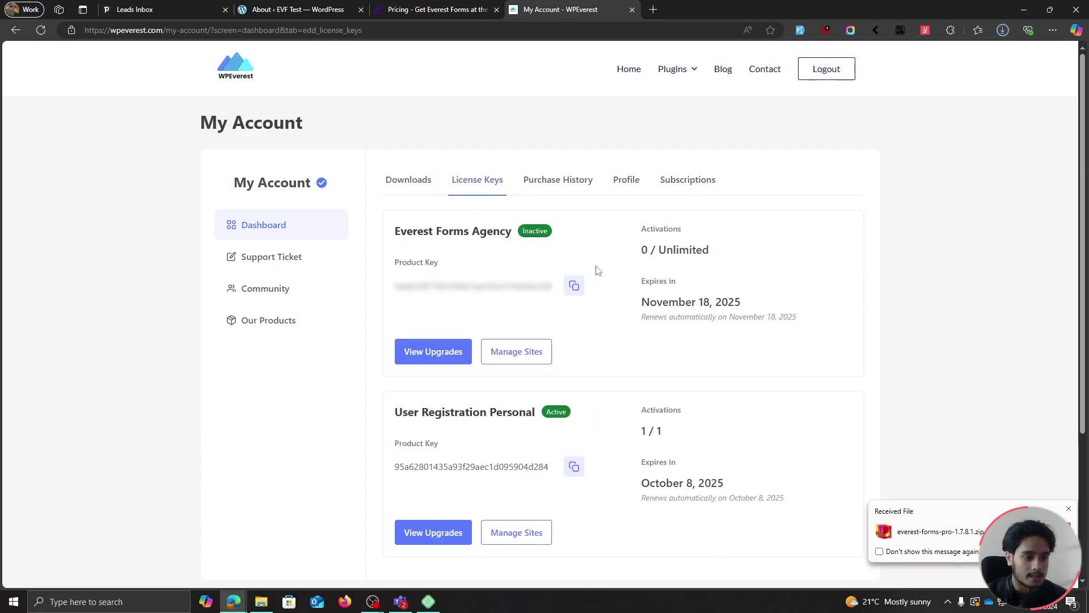
click(575, 287)
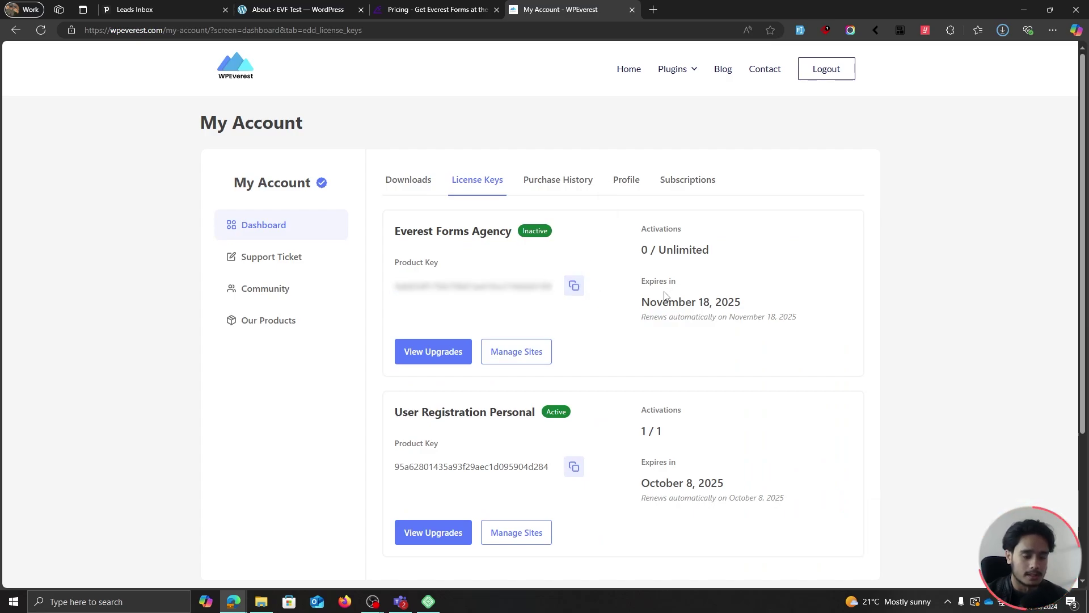
click(298, 10)
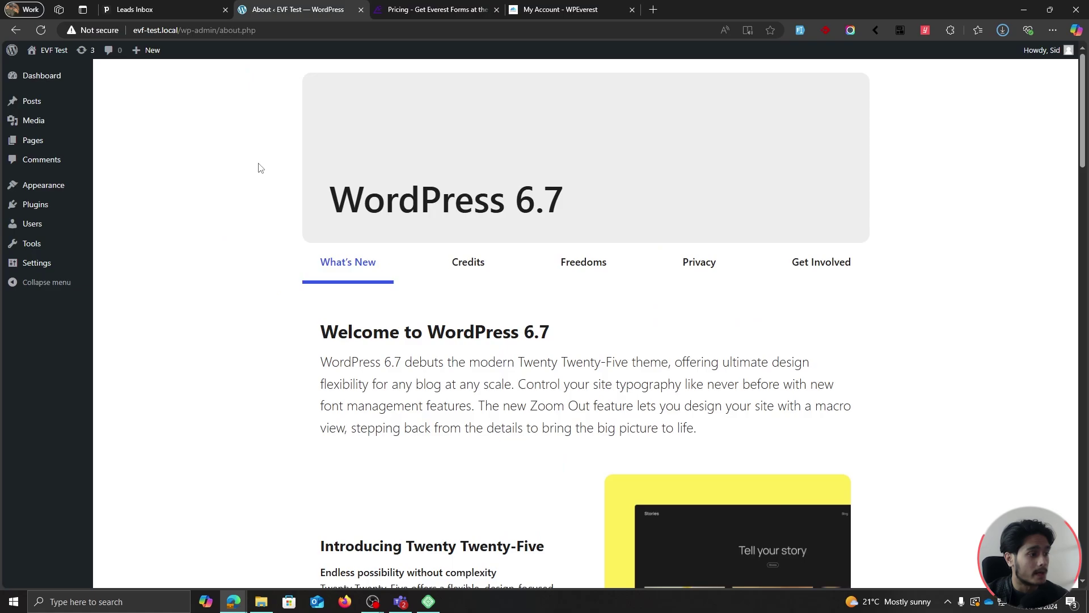
Choose everest-forms-pro-1.7.8.1.zip in the Upload Plugin form of Add New Plugin.
mouse_move(79, 205)
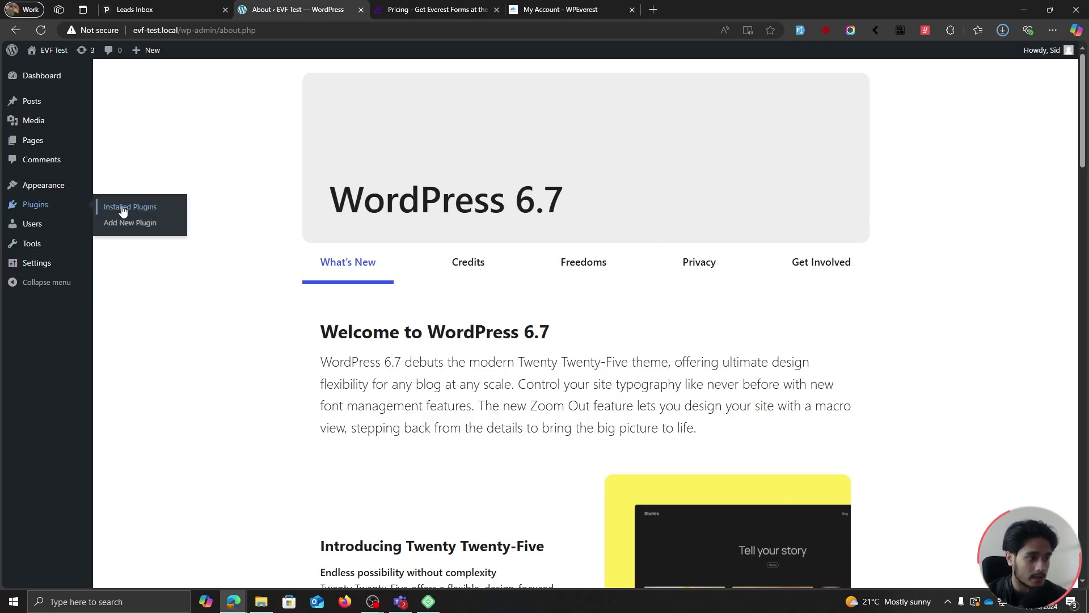
click(136, 225)
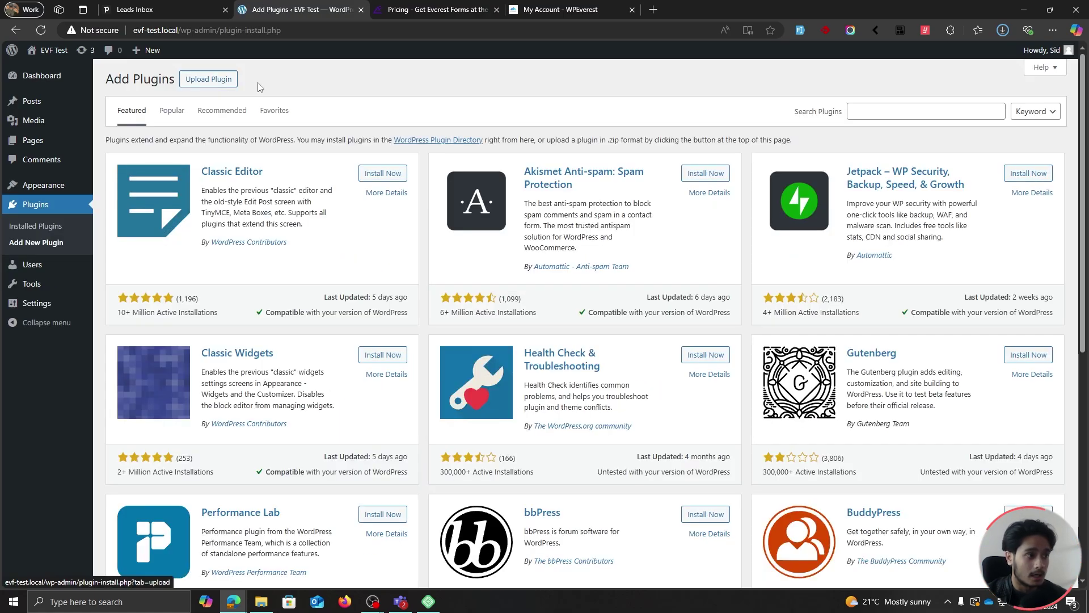
click(225, 84)
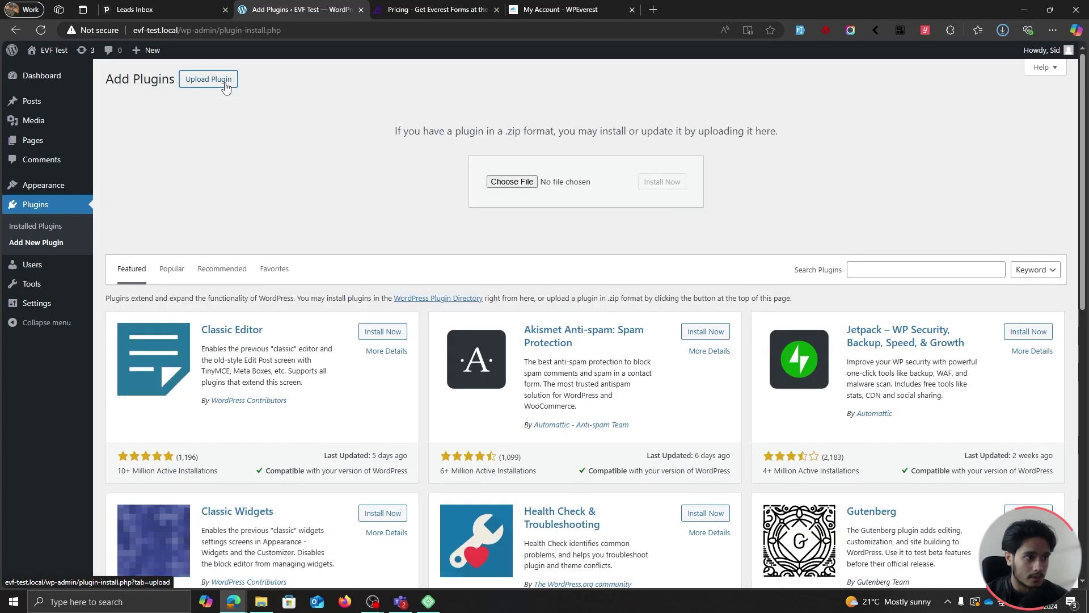
click(510, 184)
click(188, 120)
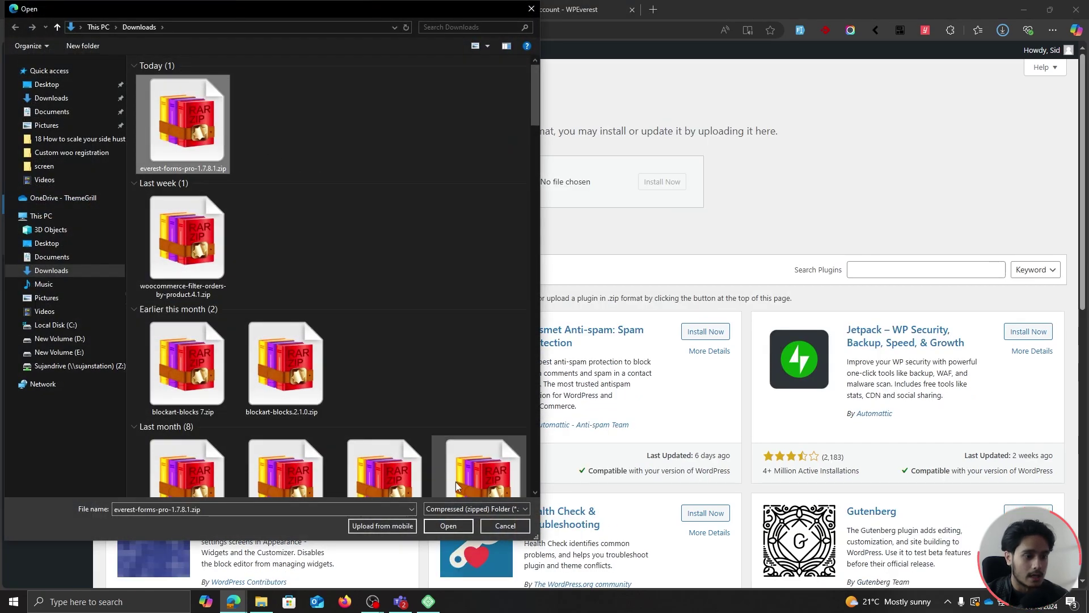
click(448, 525)
Install Everest Forms Pro, then install and activate the required free Everest Forms 3.0.4.2.
click(663, 184)
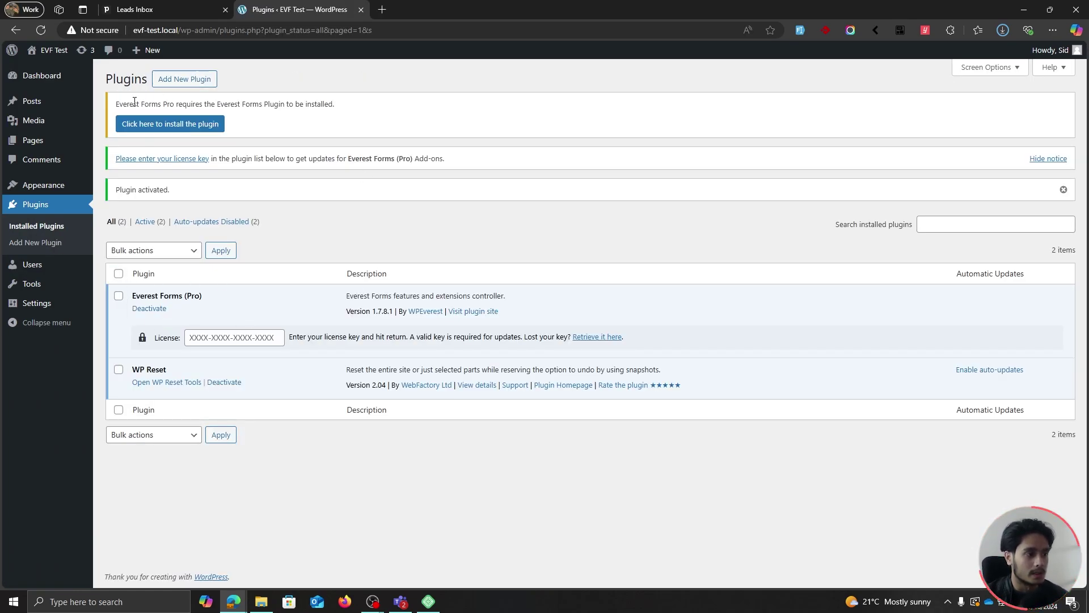
click(161, 126)
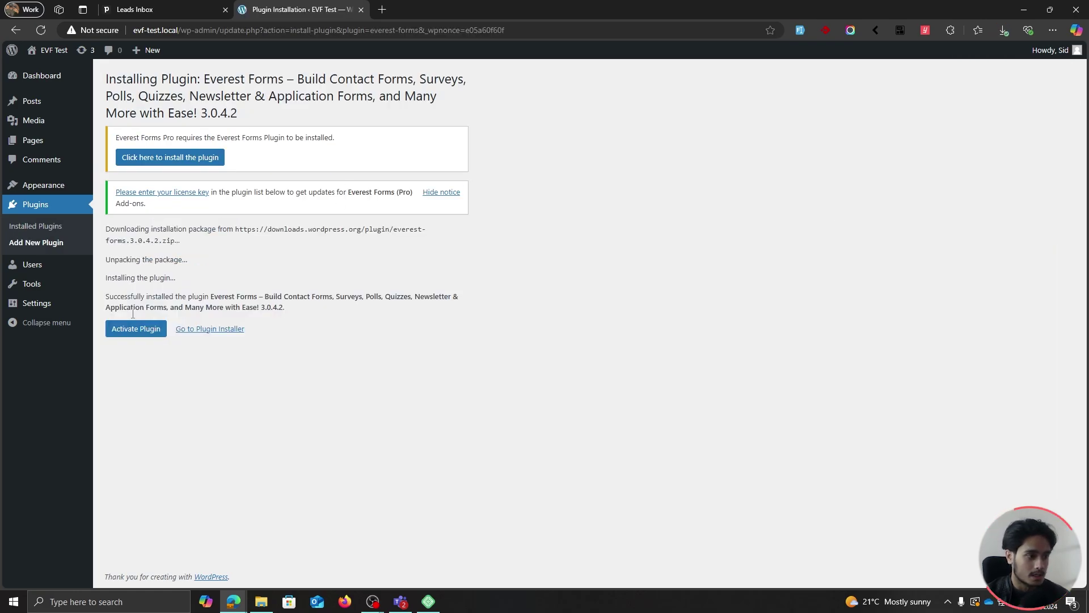
click(127, 329)
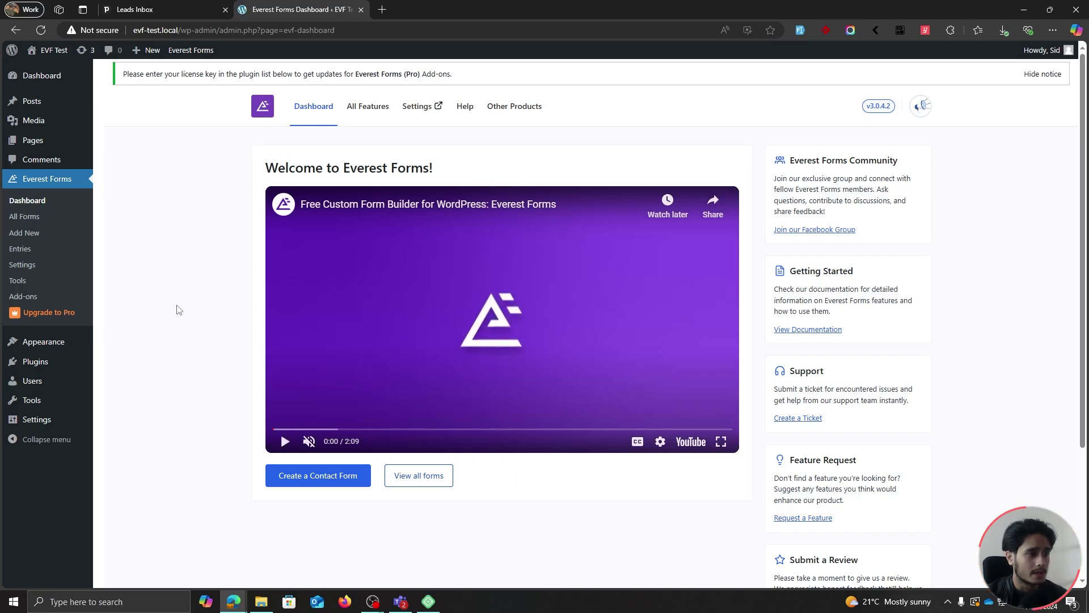
Search add-ons for 'pipe' and activate the Pro license with the pasted product key.
click(25, 298)
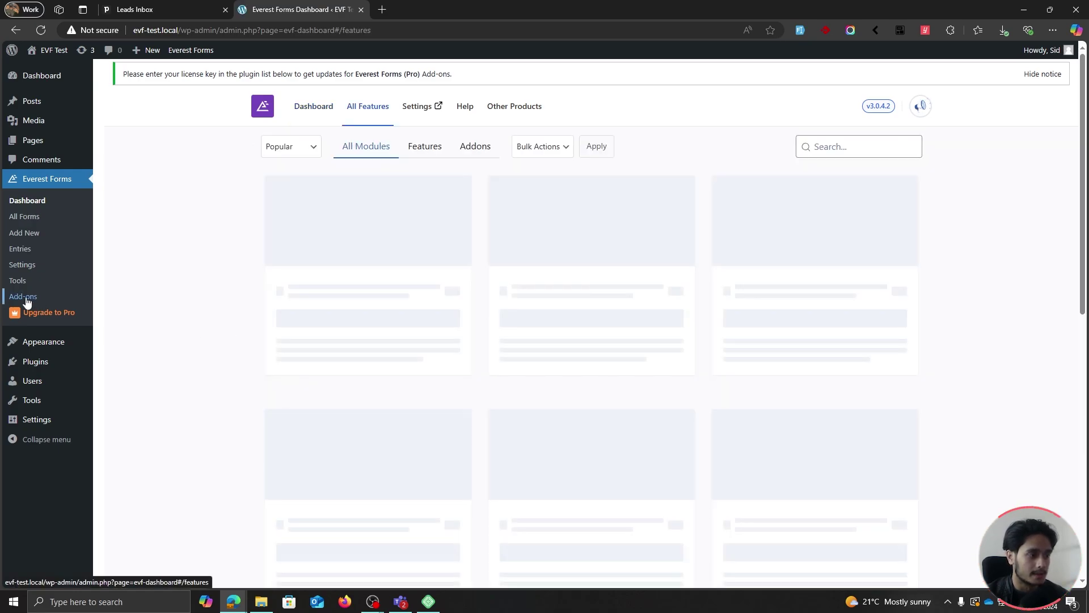
click(868, 149)
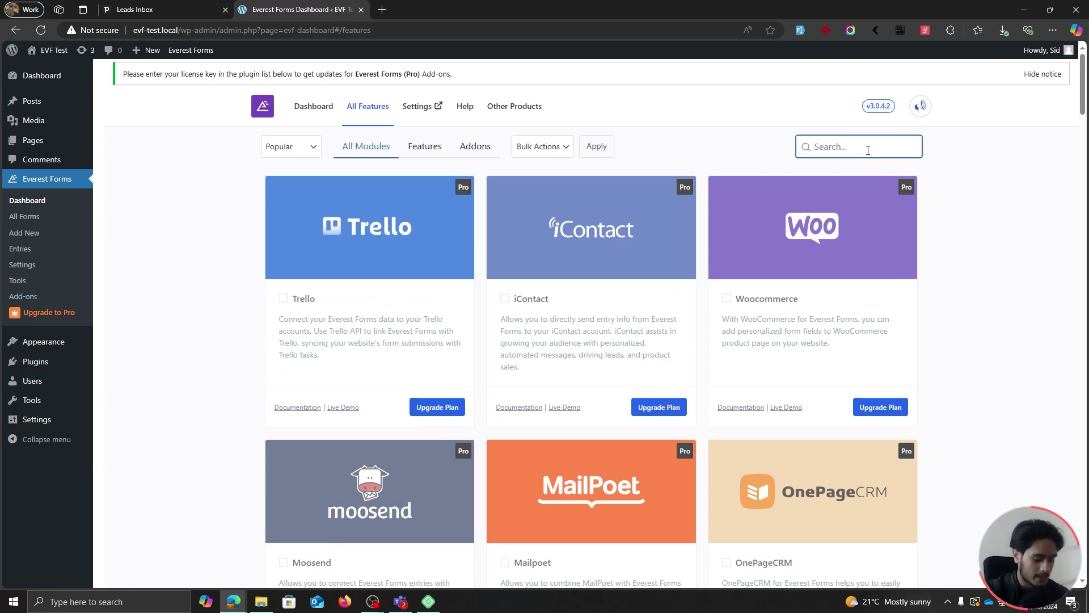
text(pipe)
click(475, 413)
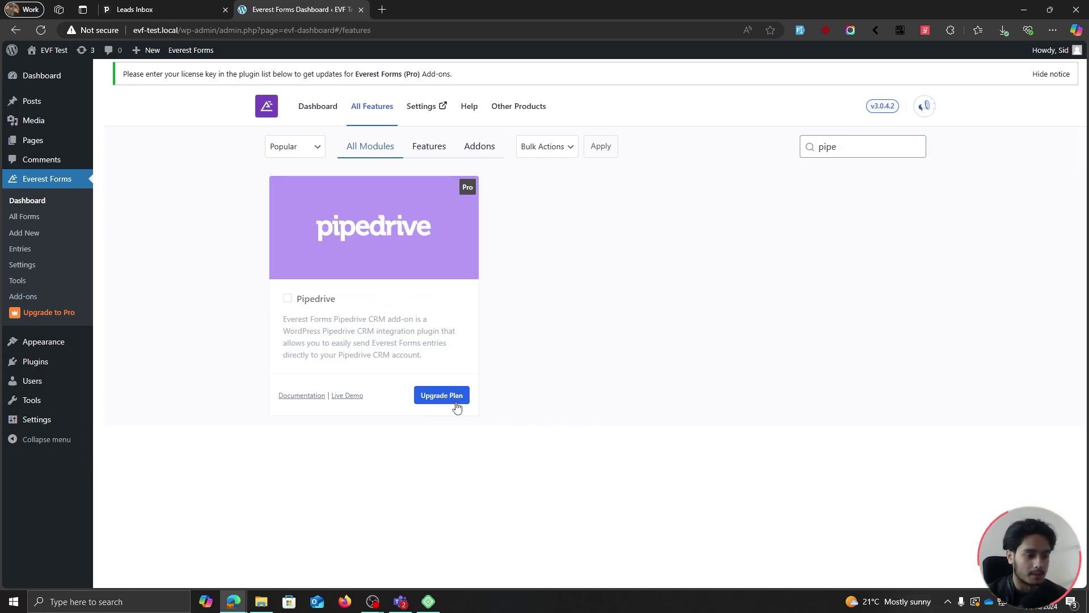
click(457, 408)
click(495, 372)
key(ctrl+v)
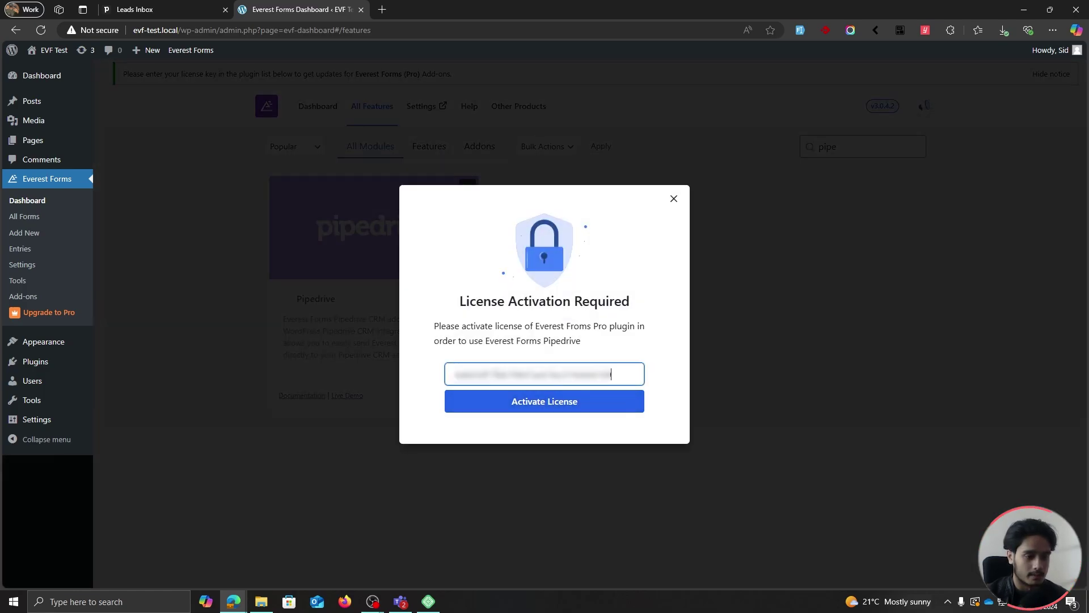
click(550, 410)
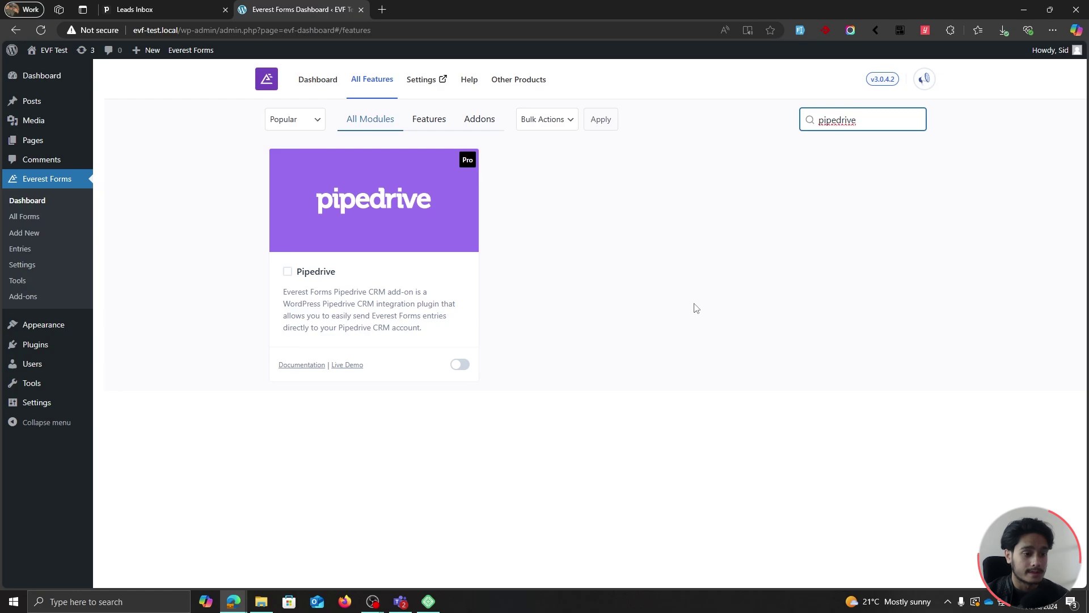
Turn on the Pipedrive add-on module and check Pipedrive's Leads Inbox.
click(463, 365)
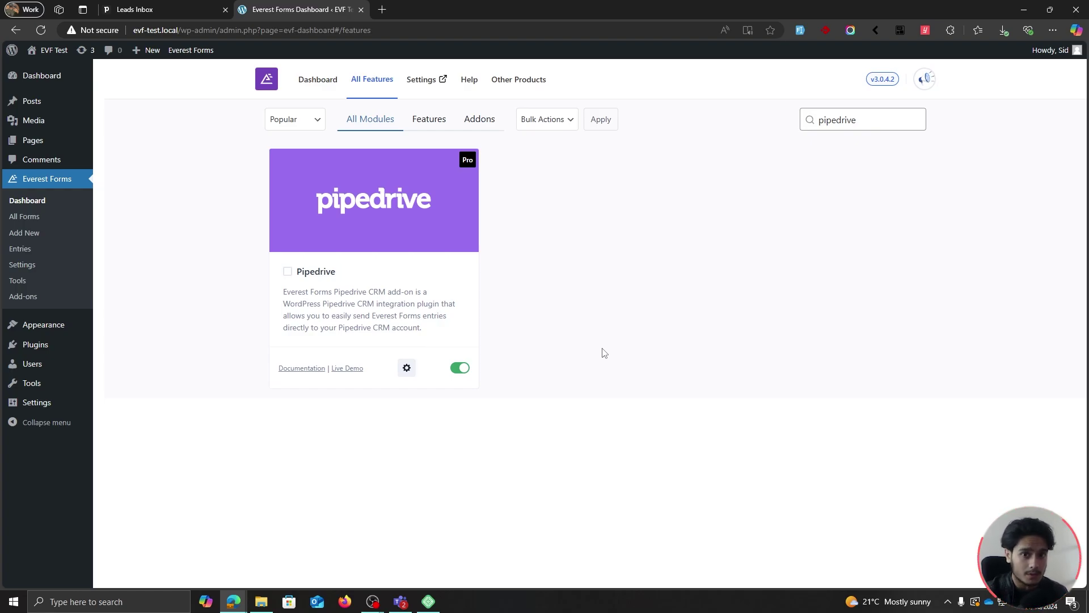
click(135, 9)
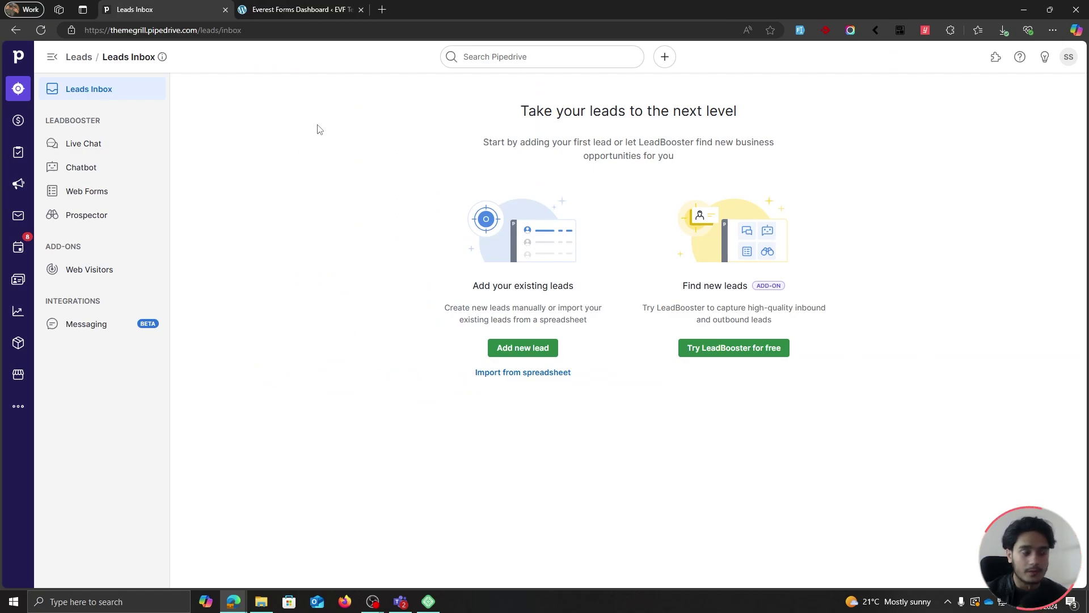
click(284, 9)
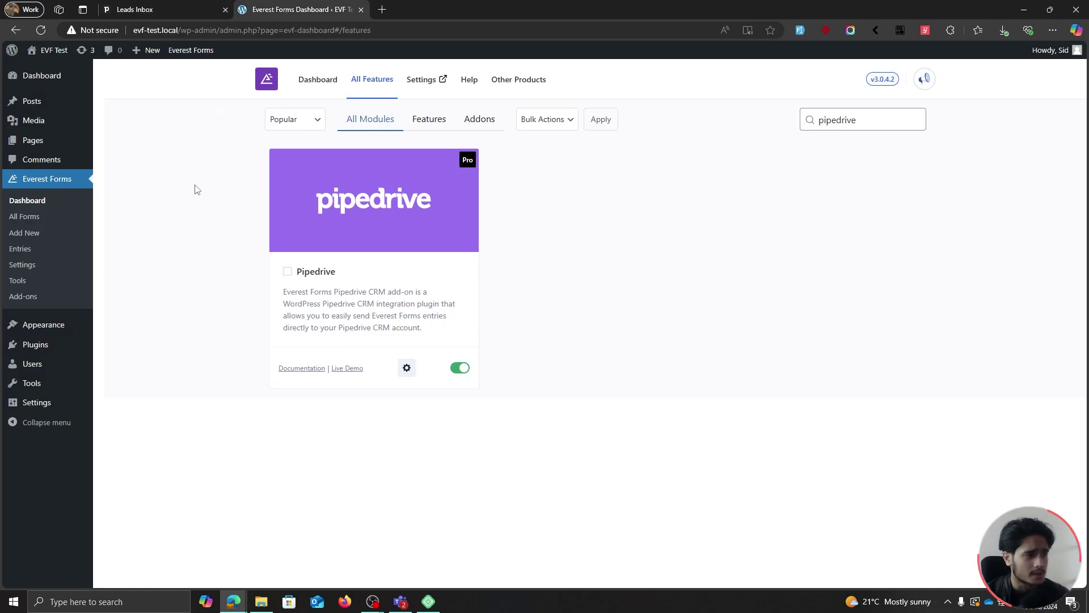
Open the Contact Form for editing and delete its Name field.
click(63, 224)
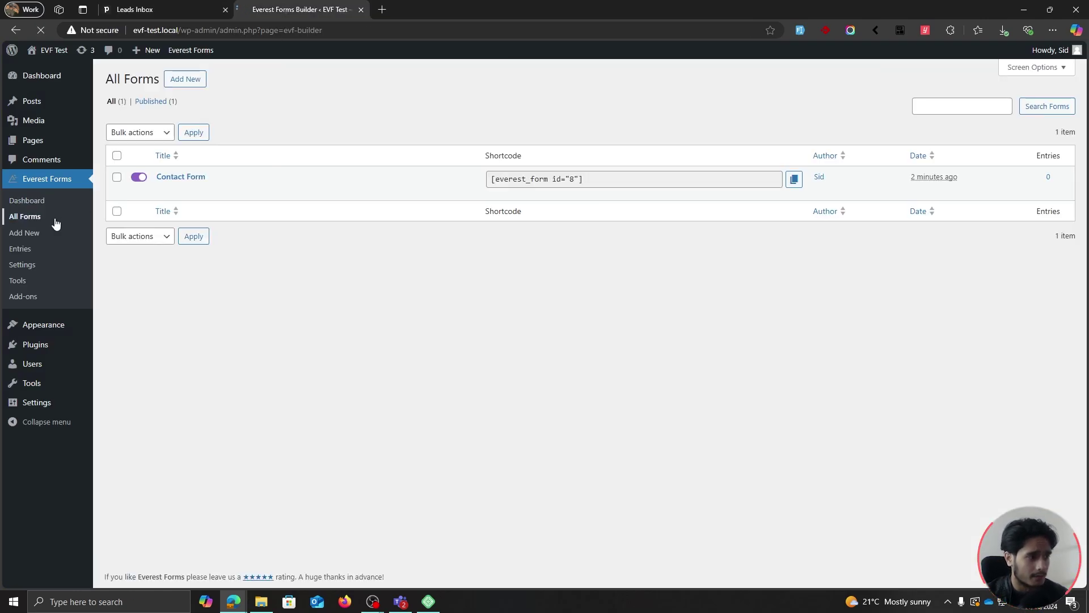
mouse_move(275, 193)
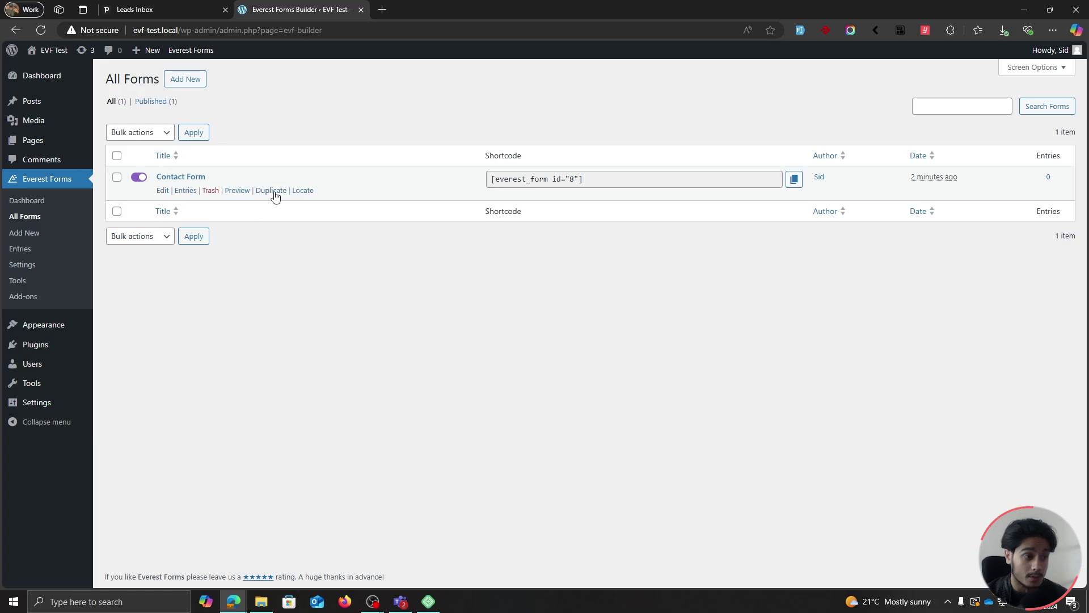
click(164, 193)
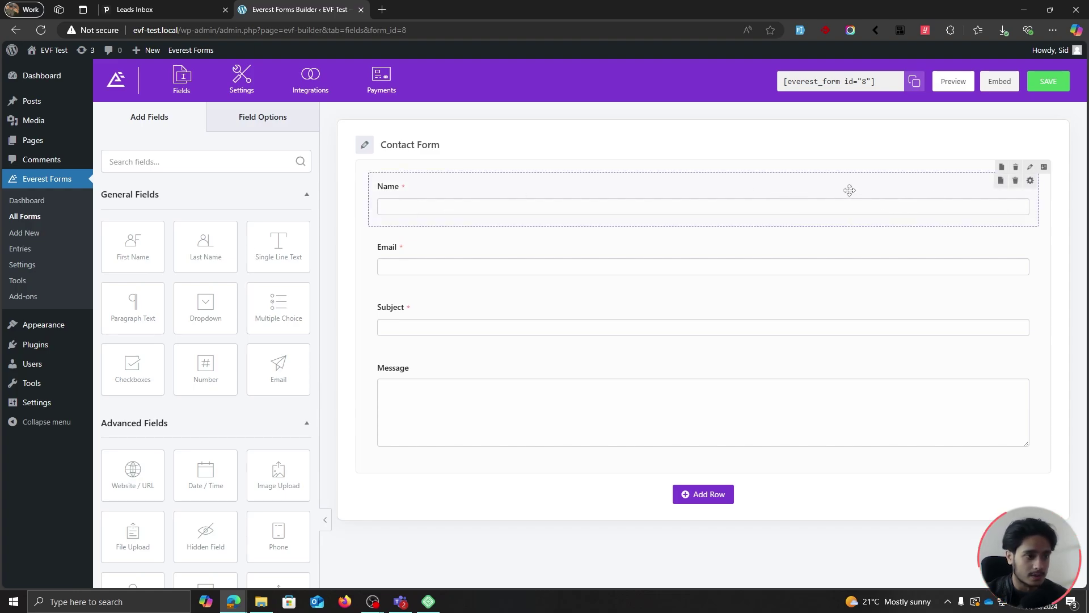
click(815, 189)
click(1022, 185)
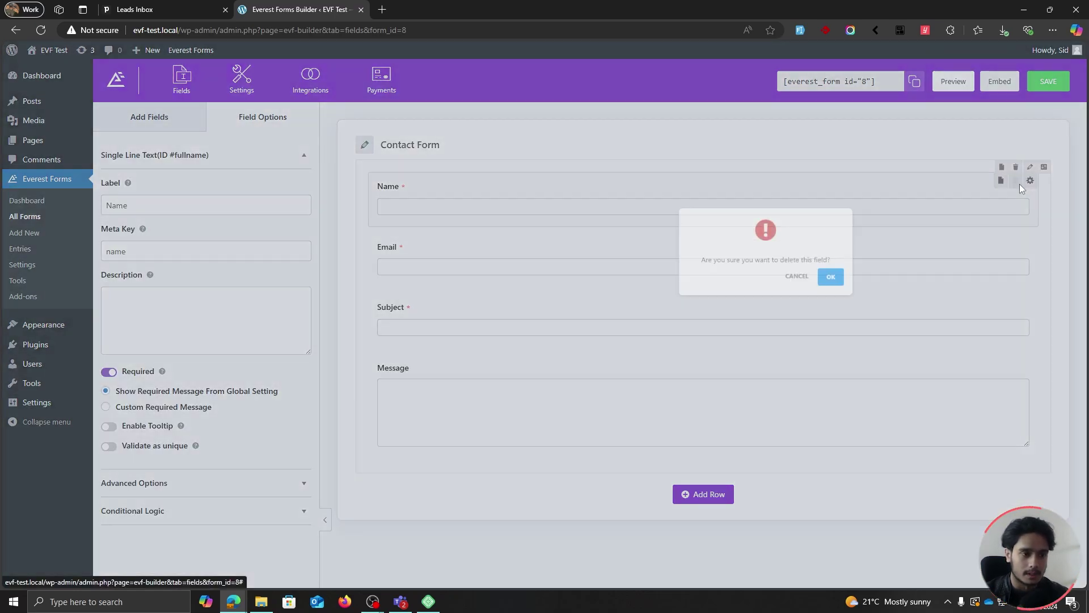
click(631, 349)
Add a two-column row above Email holding First Name and Last Name.
click(703, 434)
click(1030, 429)
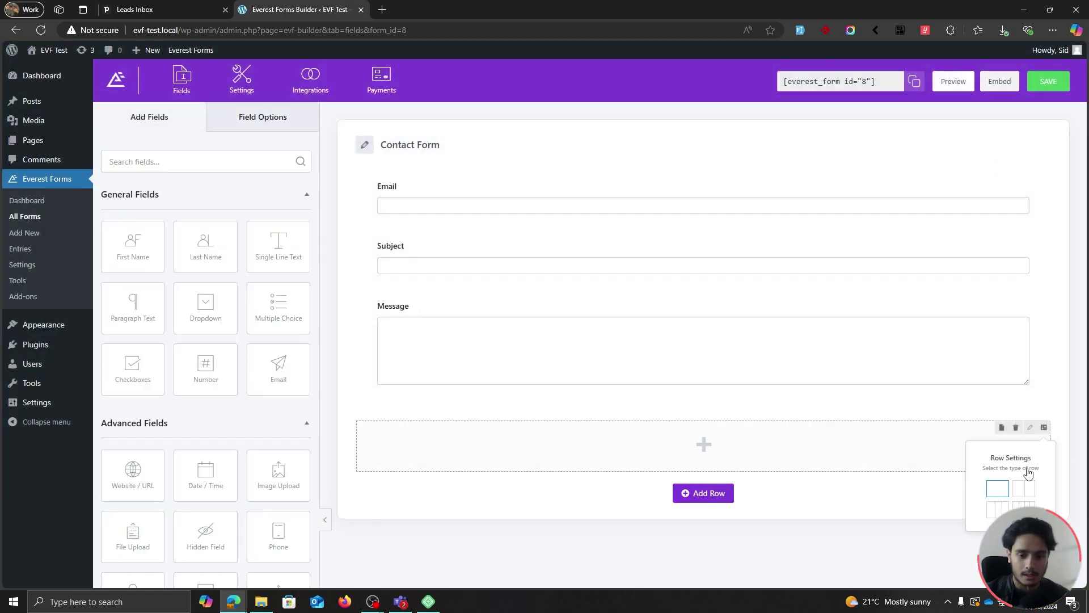
click(1021, 492)
drag(359, 431, 372, 186)
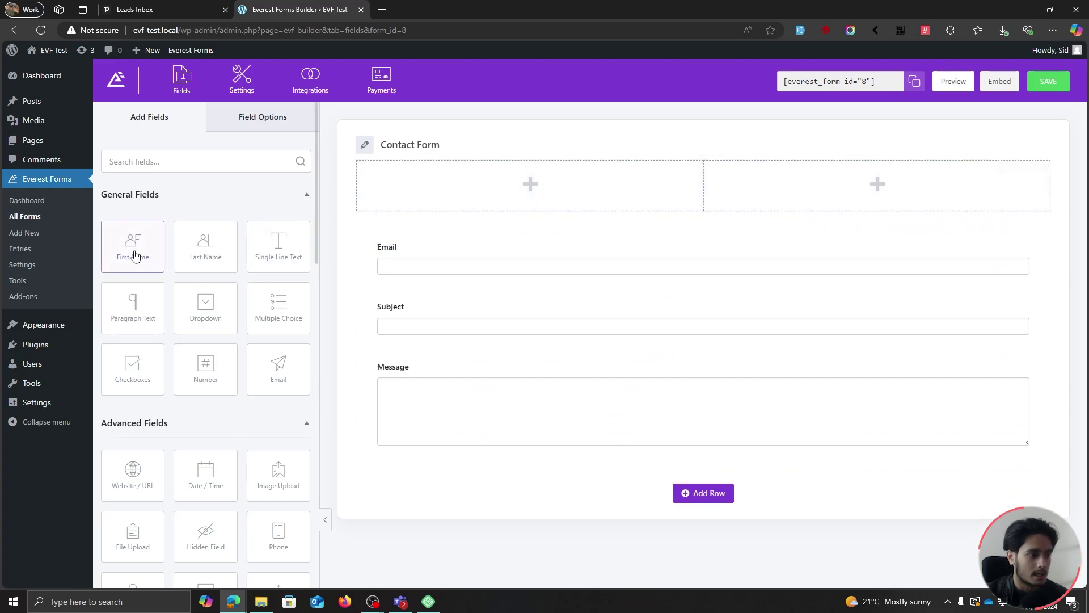
drag(432, 209, 528, 193)
drag(207, 241, 800, 212)
Make First Name and Last Name required and move Email up beneath them.
click(471, 189)
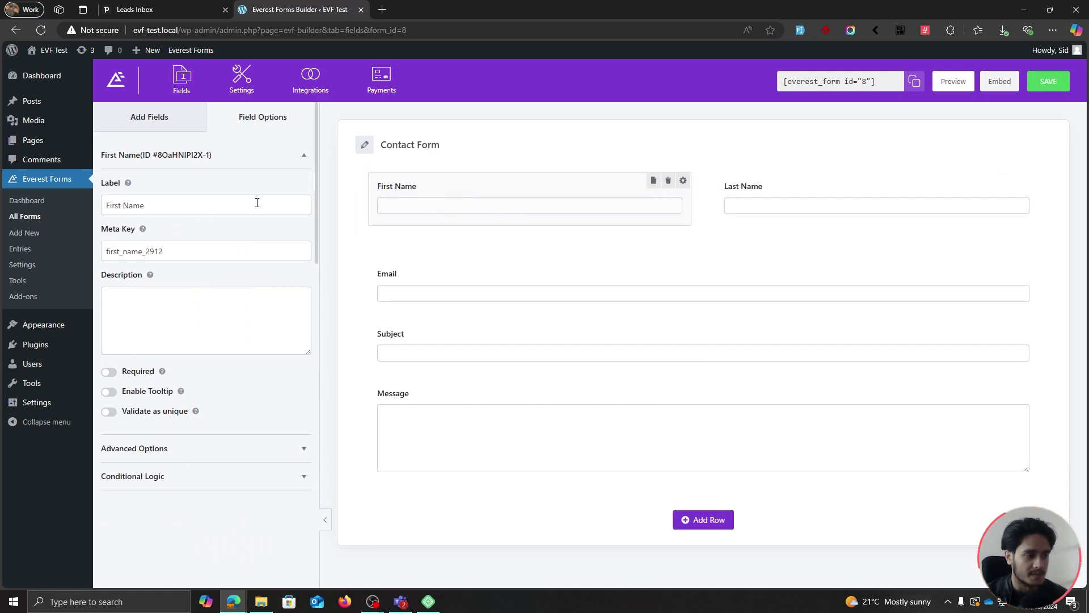
click(109, 372)
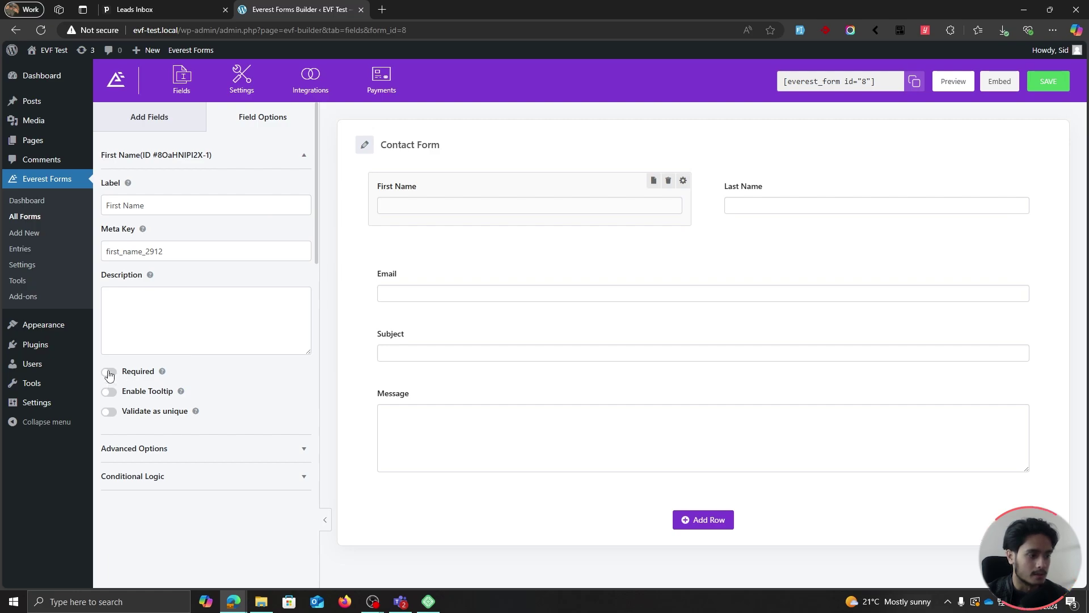
click(770, 183)
click(109, 372)
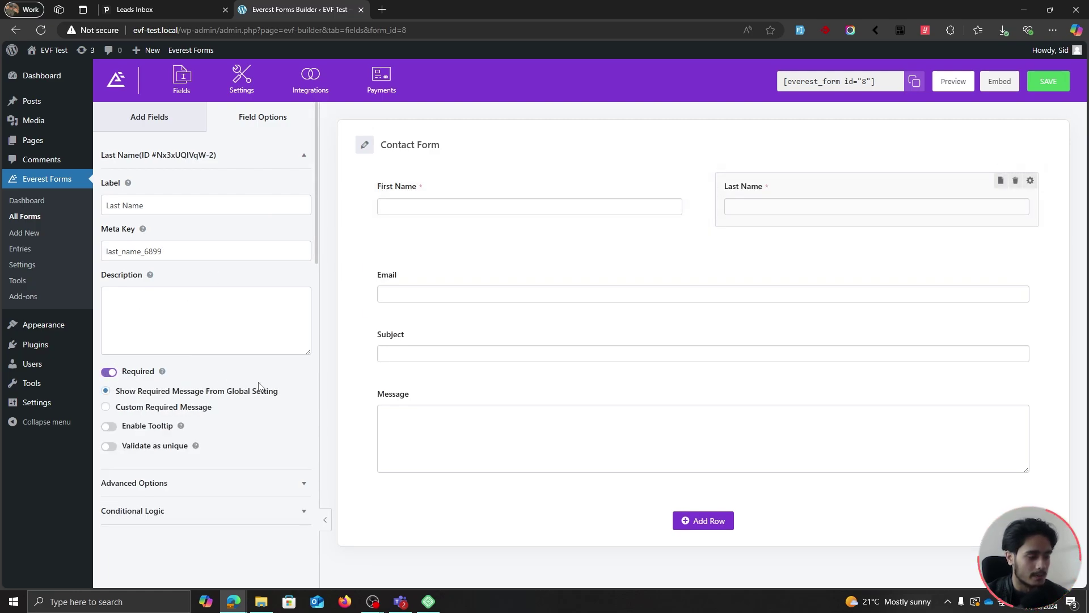
drag(515, 274, 471, 229)
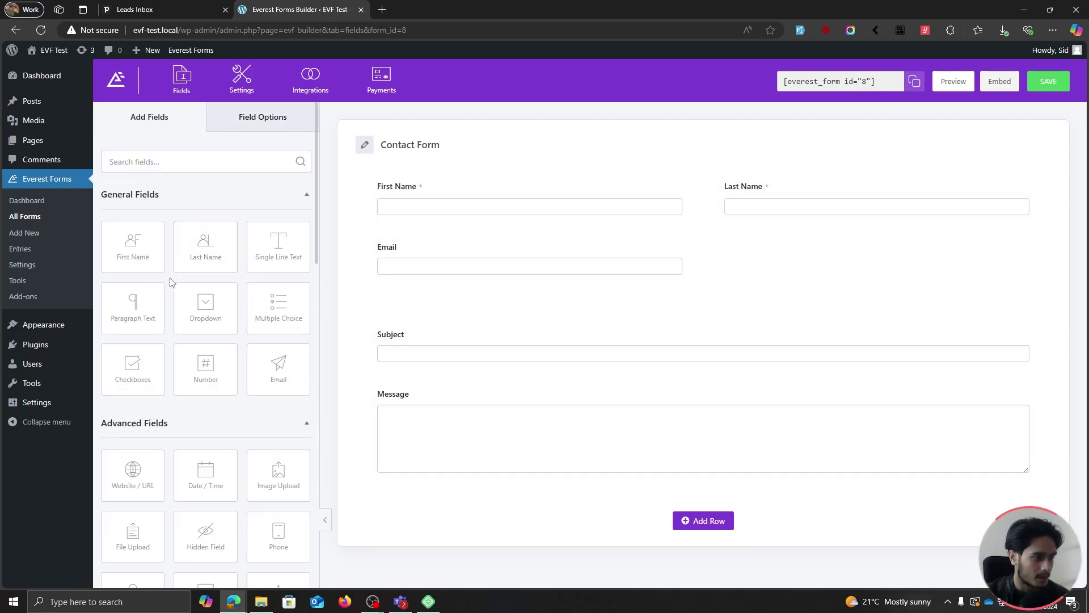
Search 'Phone', place a Phone field beside Email, and make it required.
scroll(171, 282, down, 5)
scroll(171, 282, down, 4)
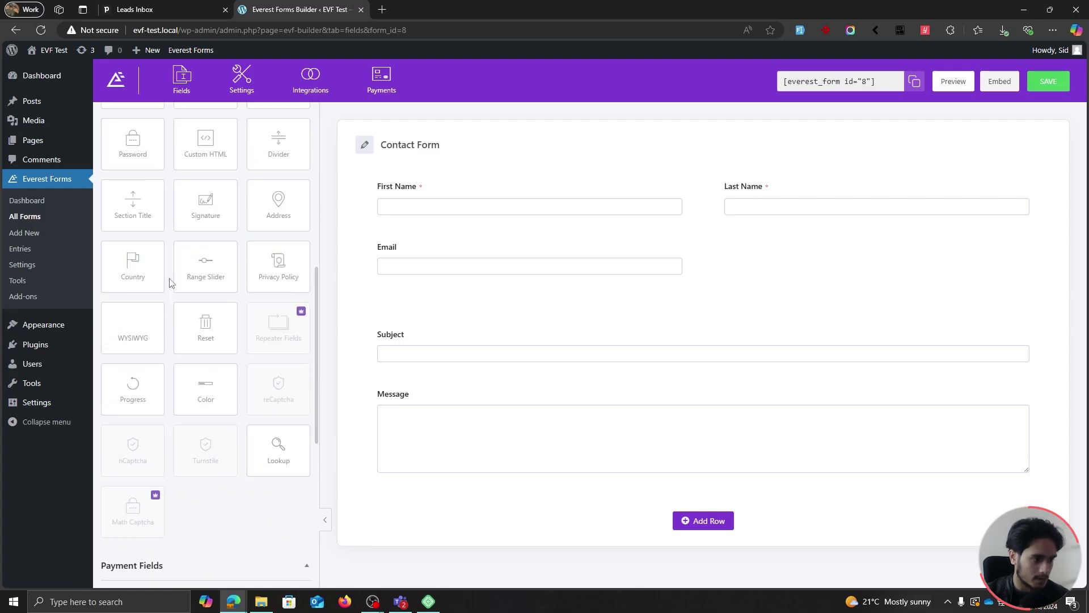
scroll(170, 282, down, 3)
scroll(168, 280, up, 12)
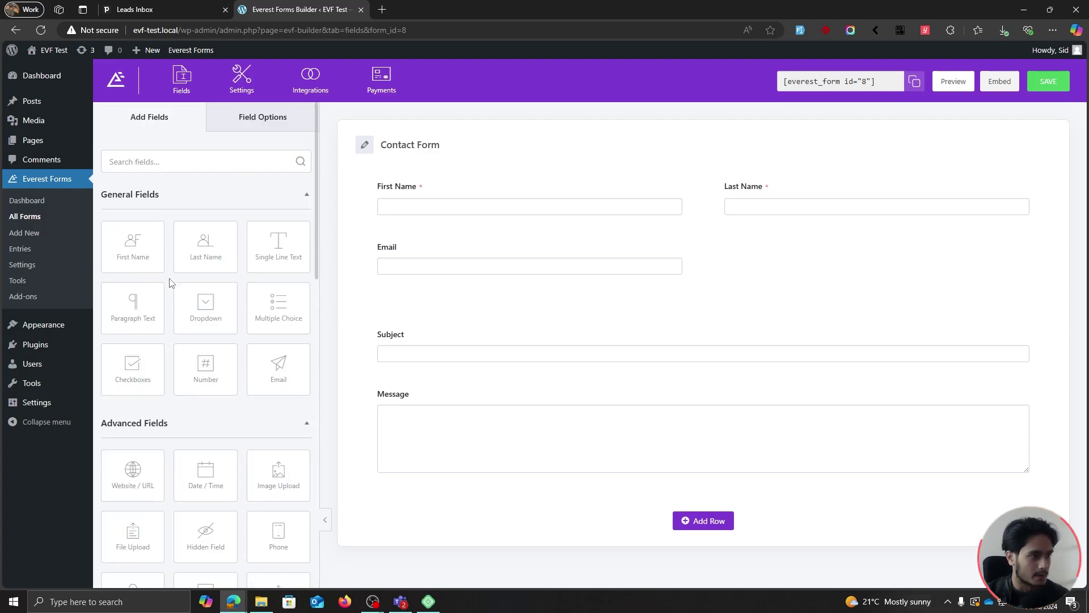
click(187, 168)
text(Phone)
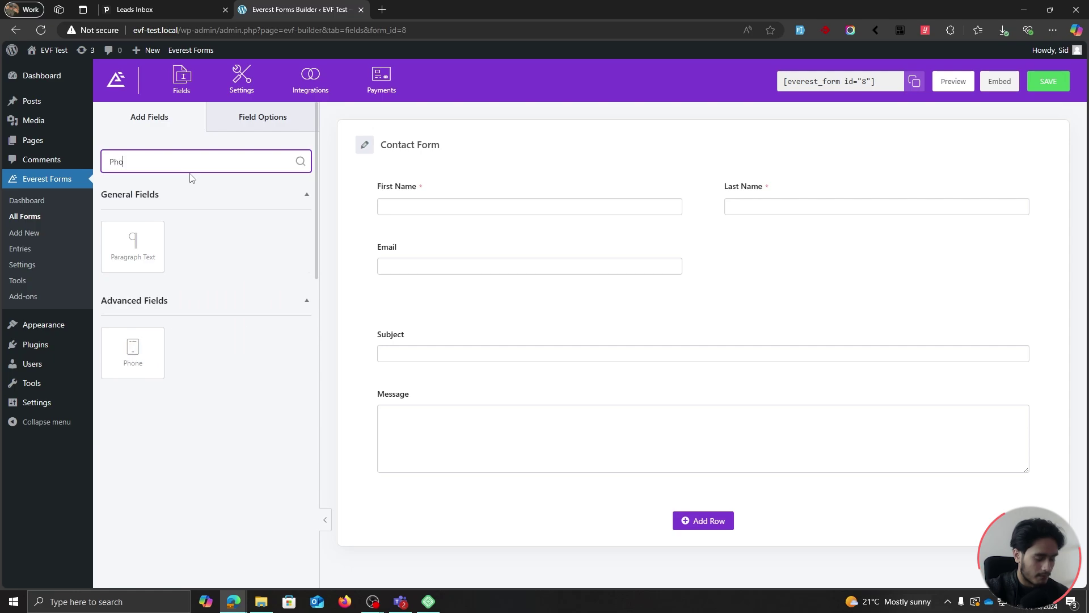
drag(136, 255, 873, 280)
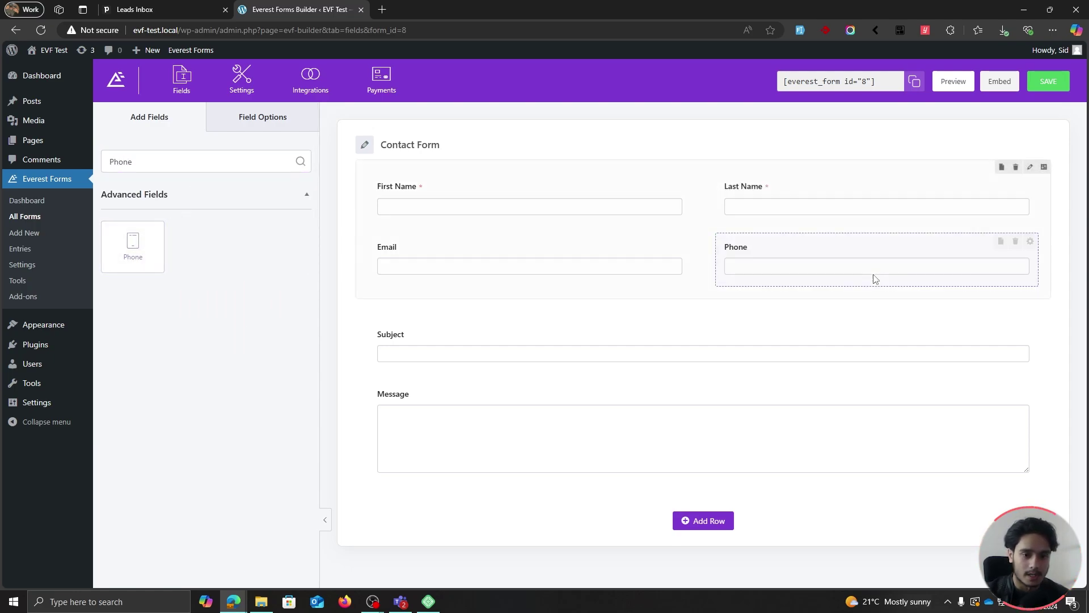
click(781, 247)
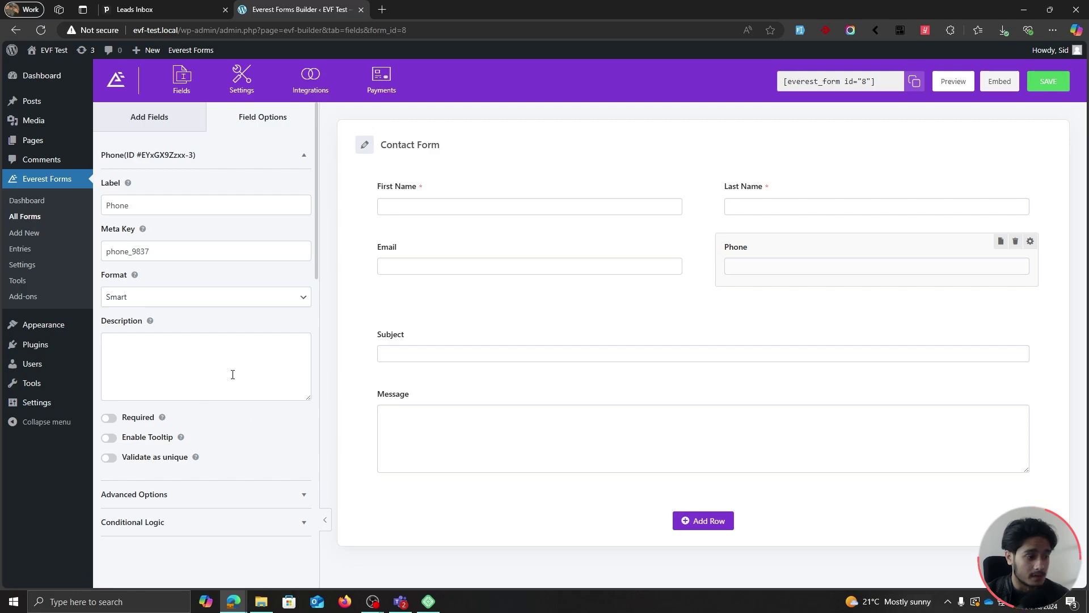
click(108, 418)
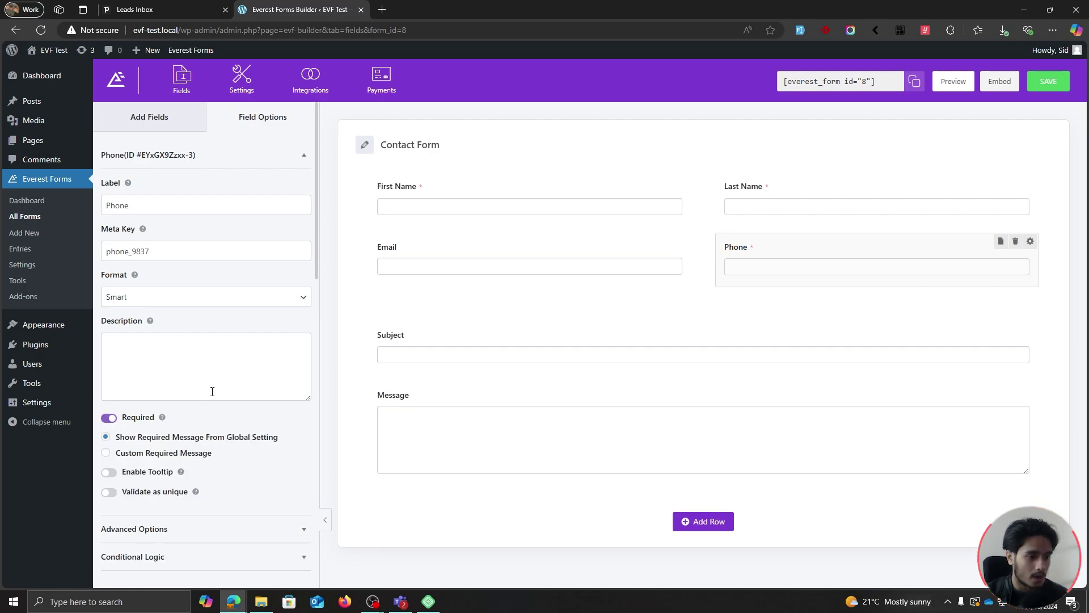
Review the Email, Subject and Message field settings.
click(399, 269)
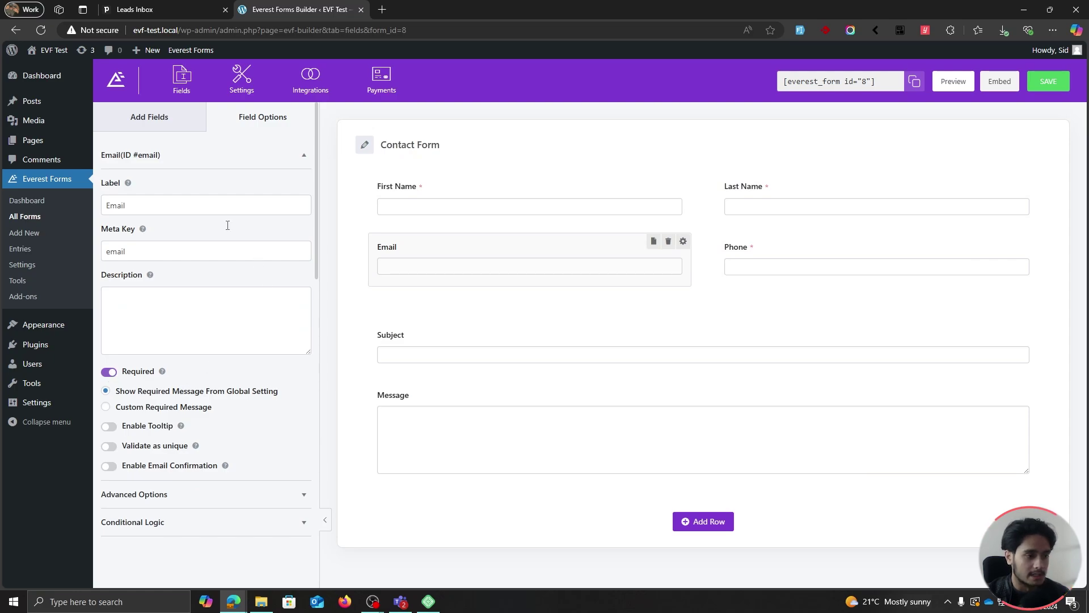
click(471, 334)
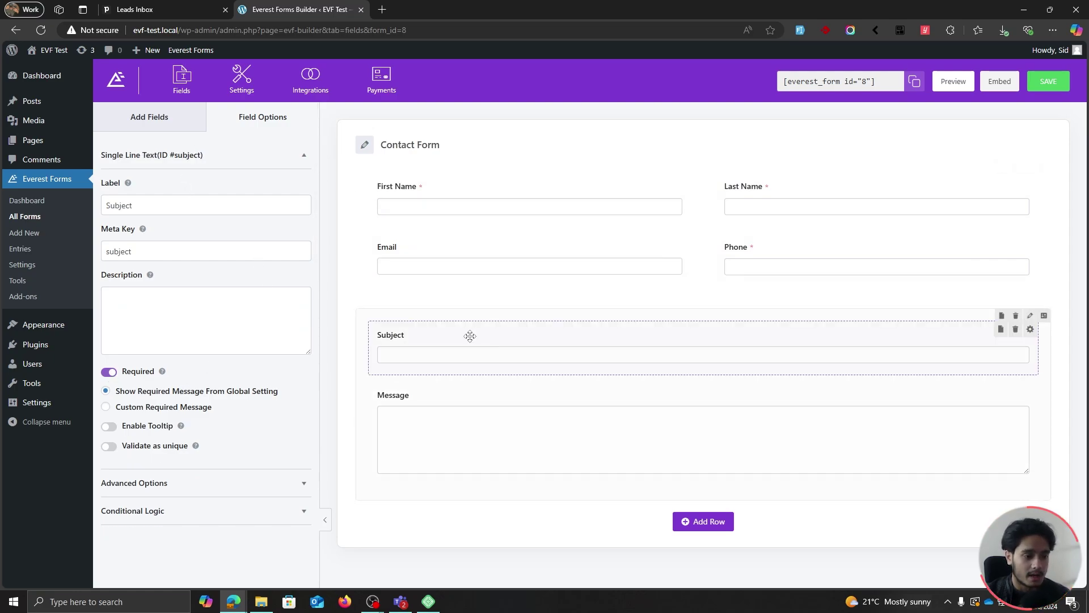
click(437, 394)
click(428, 345)
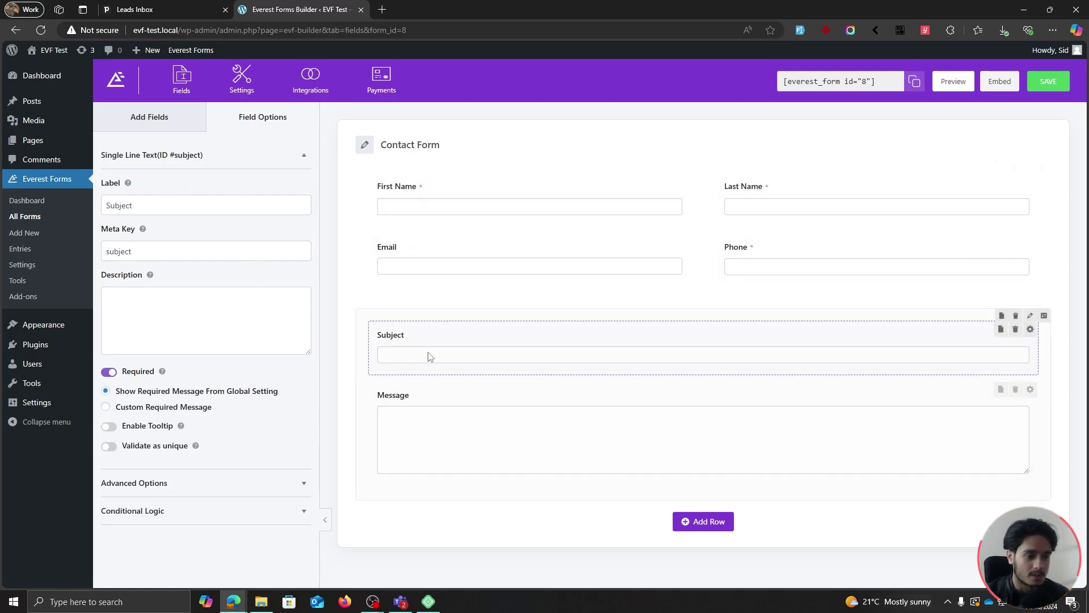
click(185, 130)
Search 'Date' and add a Date / Time field between Phone and Subject.
double_click(164, 163)
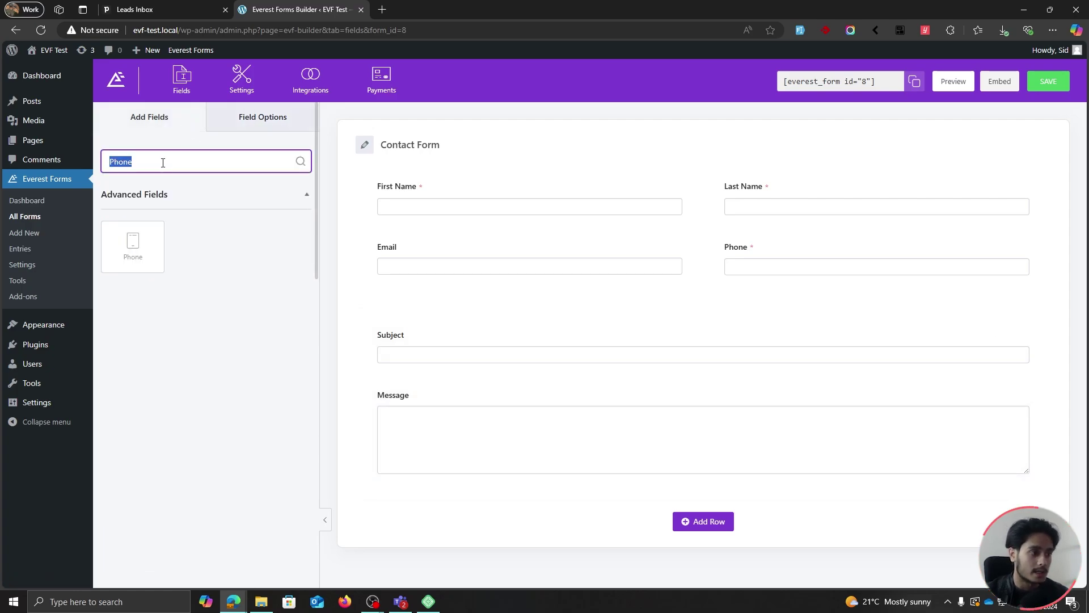
key(BackSpace)
text(Date)
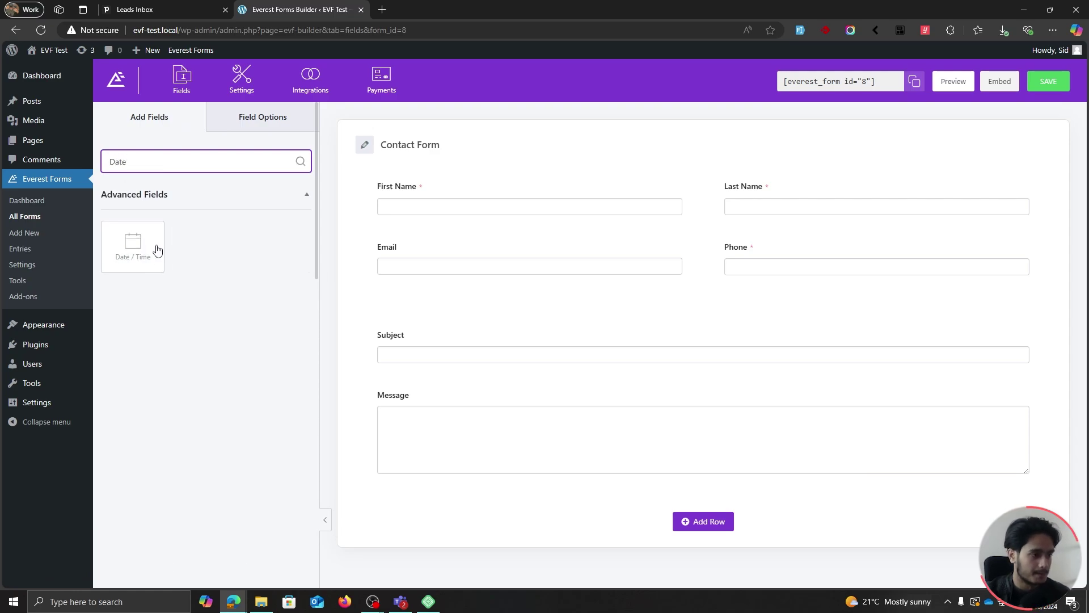
drag(158, 250, 439, 338)
Relabel the Date / Time field 'Date of birth' and make it required.
click(439, 338)
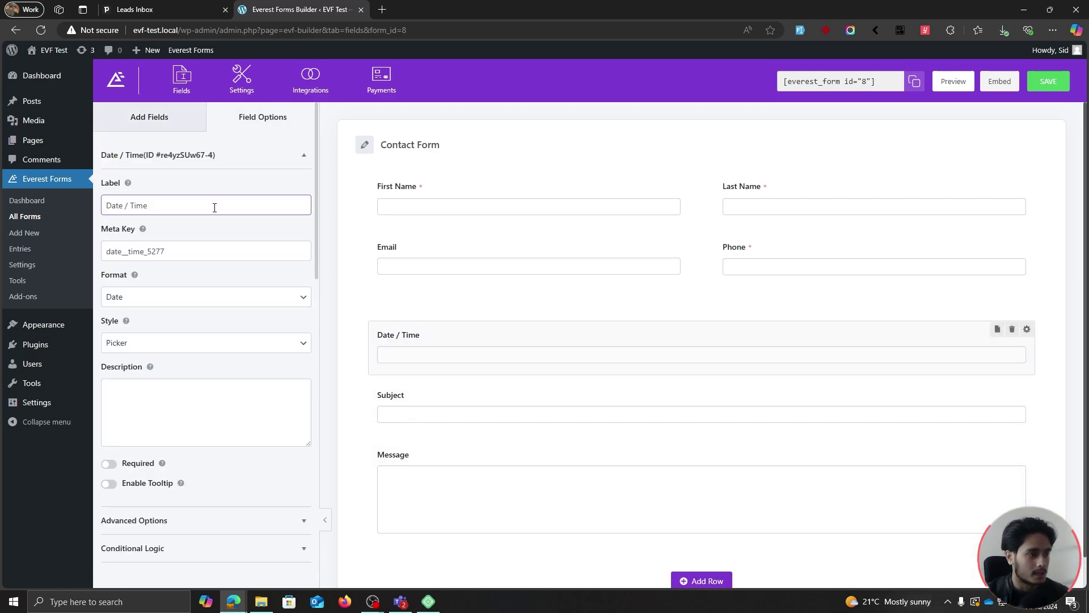
drag(216, 206, 85, 210)
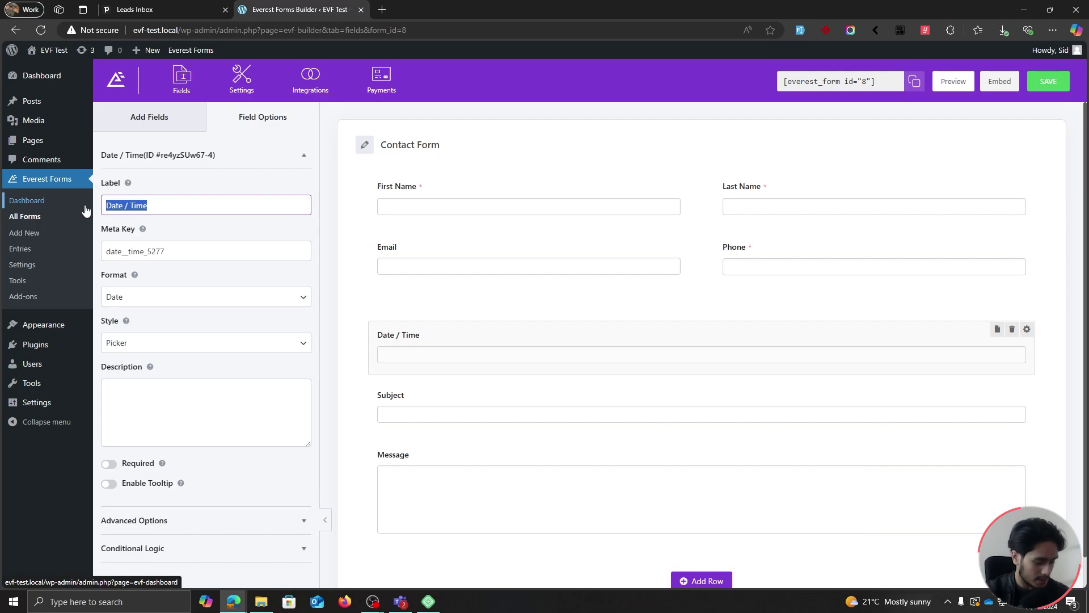
text(Date of birth)
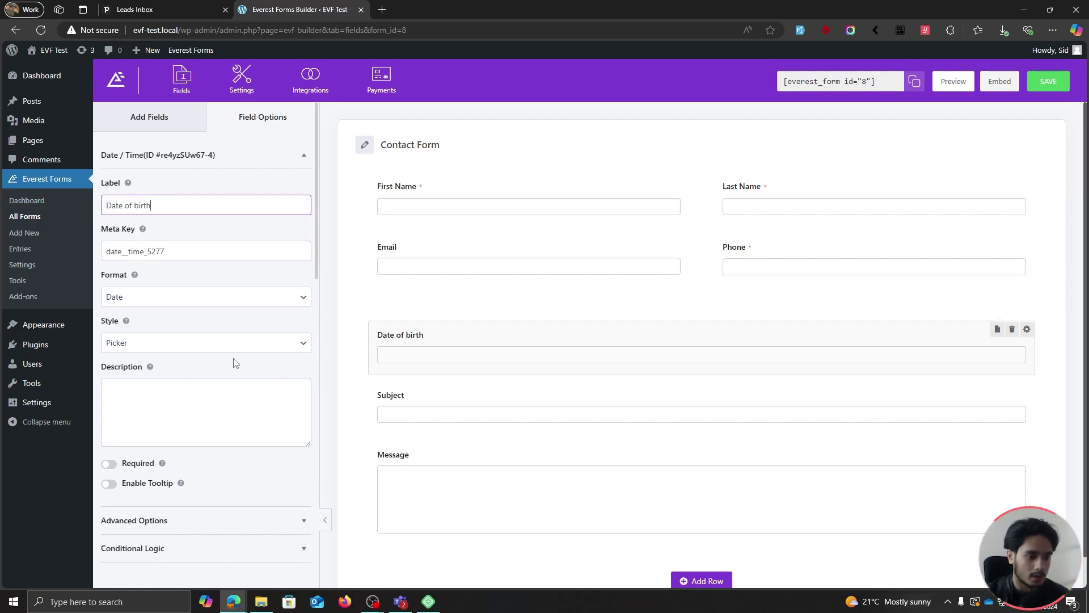
click(109, 463)
scroll(199, 448, up, 1)
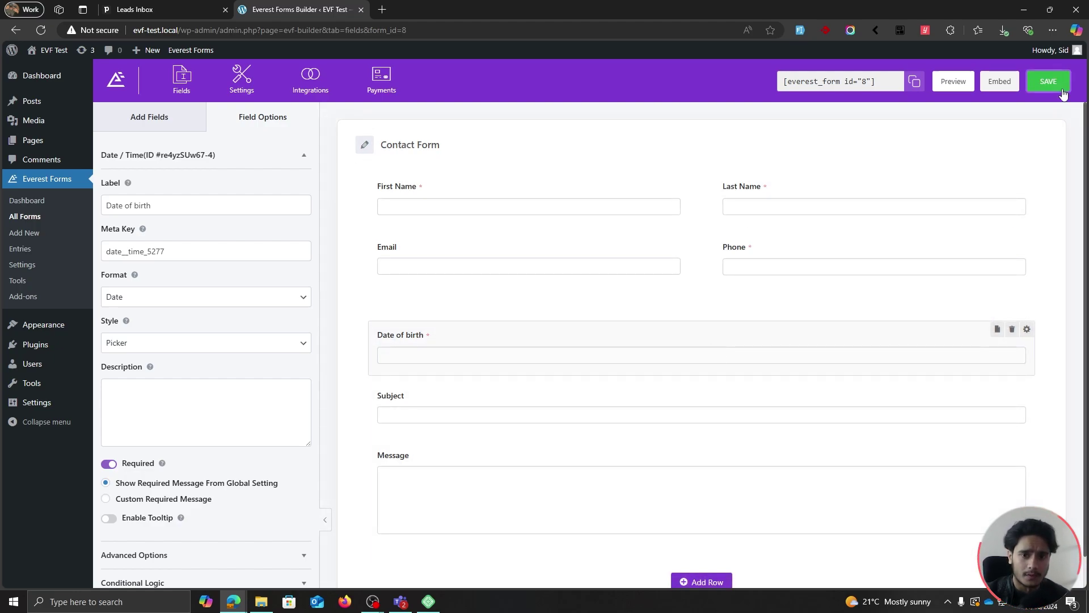
Create a new connection named Pipedrive Connection in the form's Pipedrive integration.
click(303, 92)
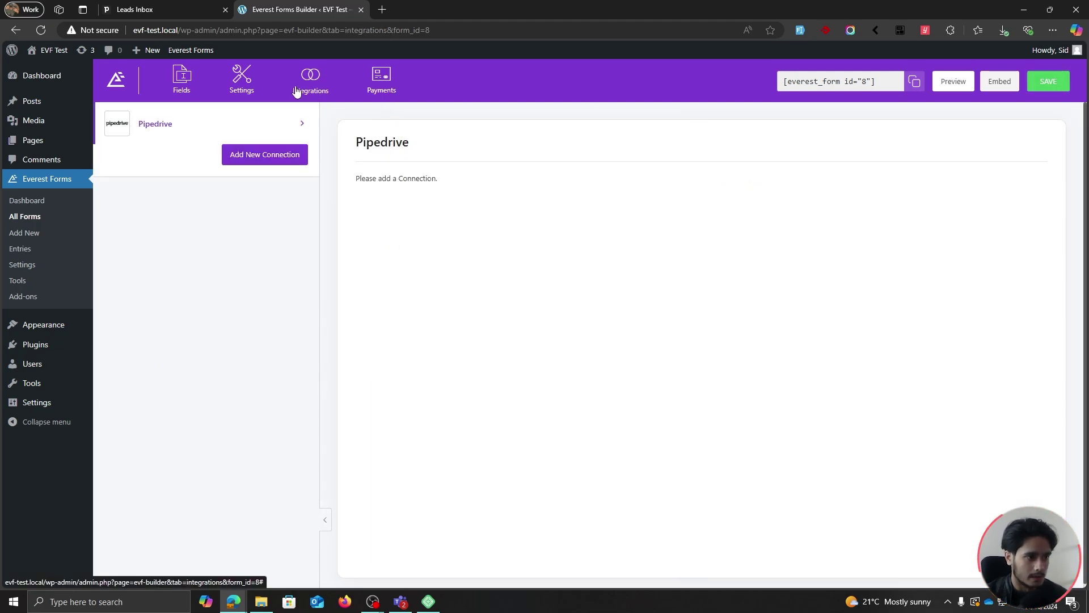
click(255, 162)
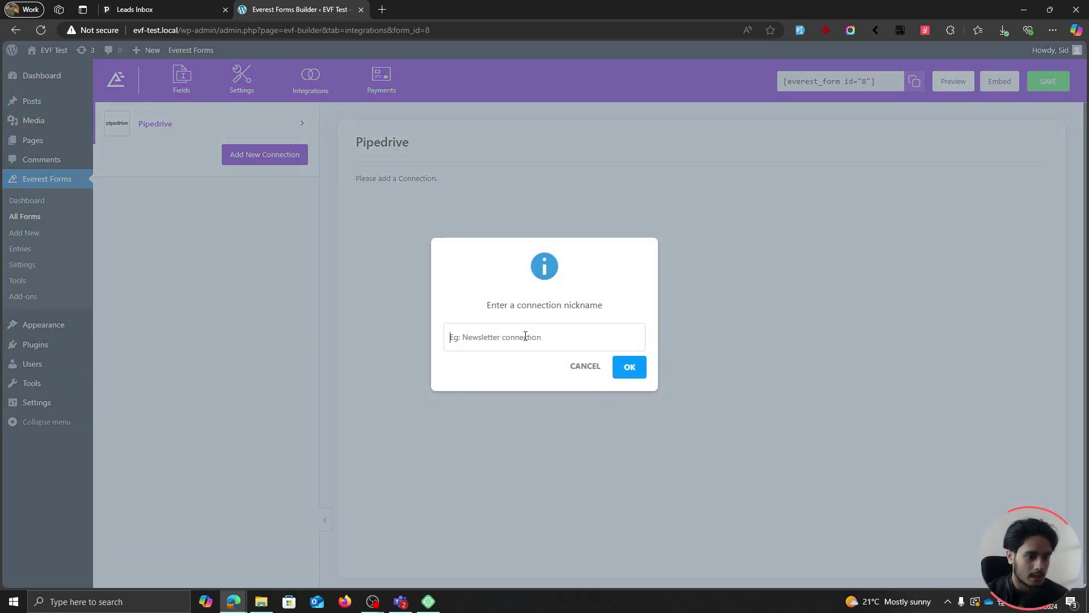
text(Pipedrive Connection)
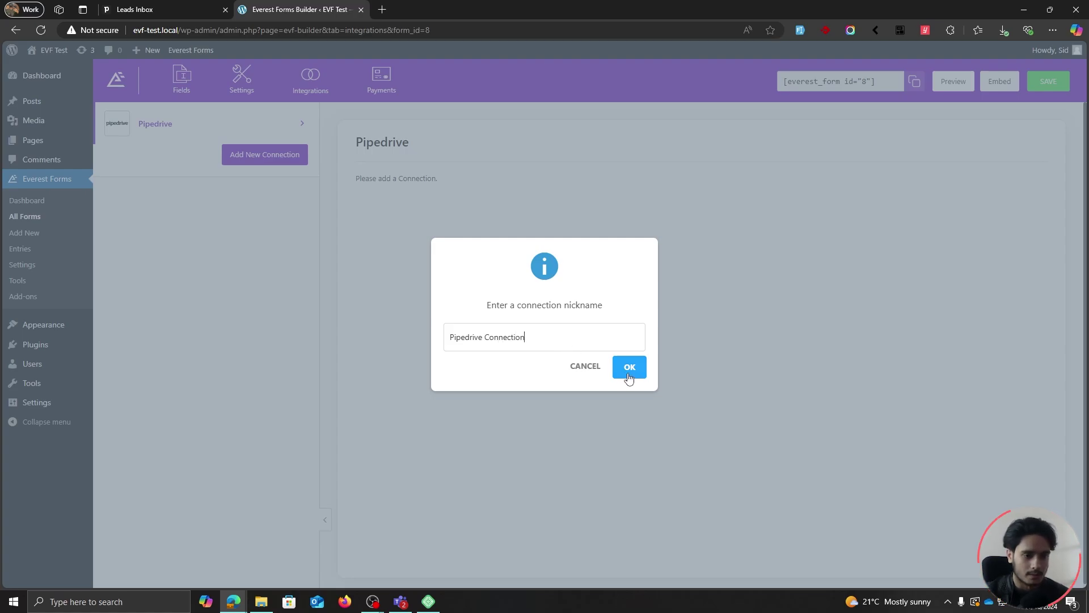
click(629, 368)
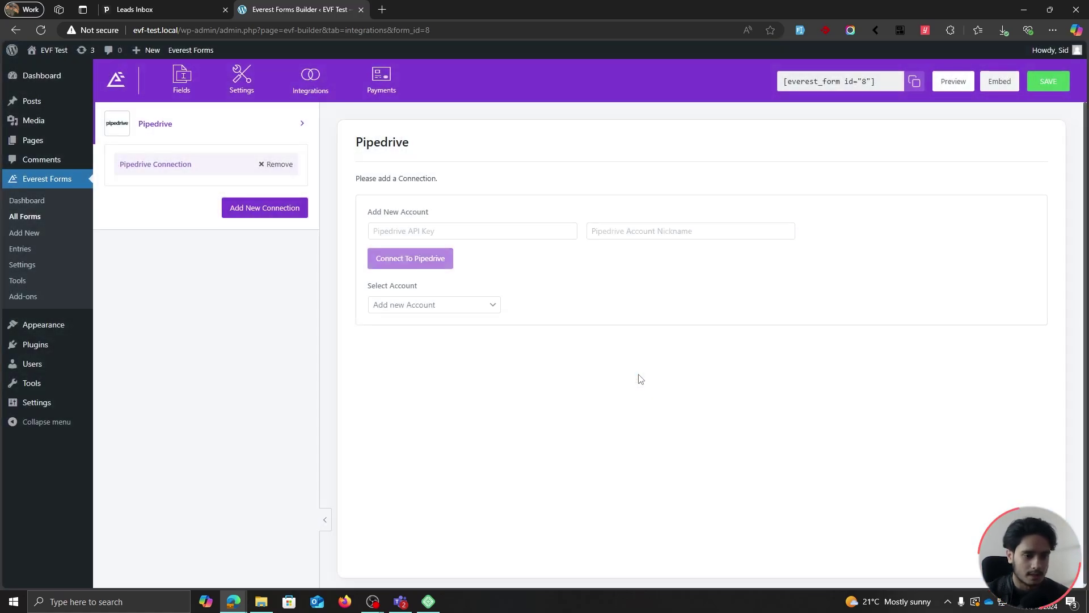
Check the API Key and account nickname fields, then go to Pipedrive for the token.
click(402, 232)
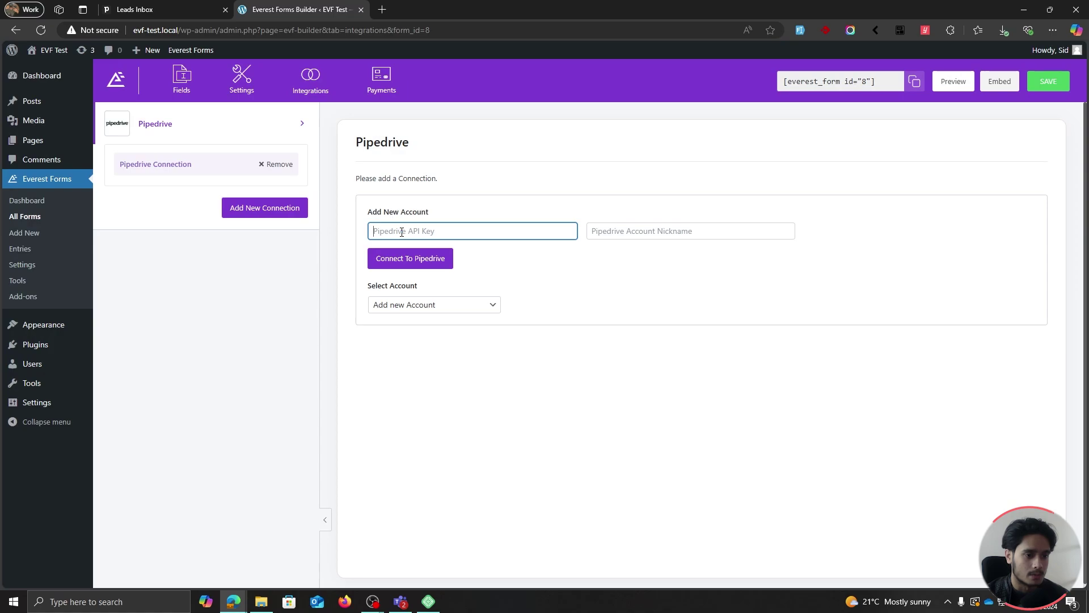
click(702, 230)
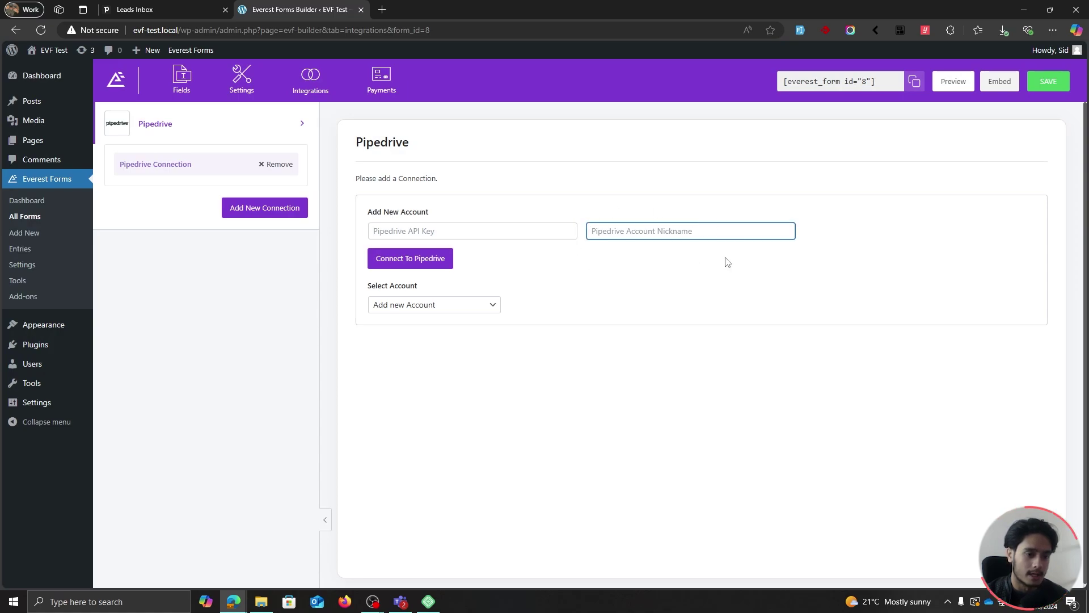
key(shift+Tab)
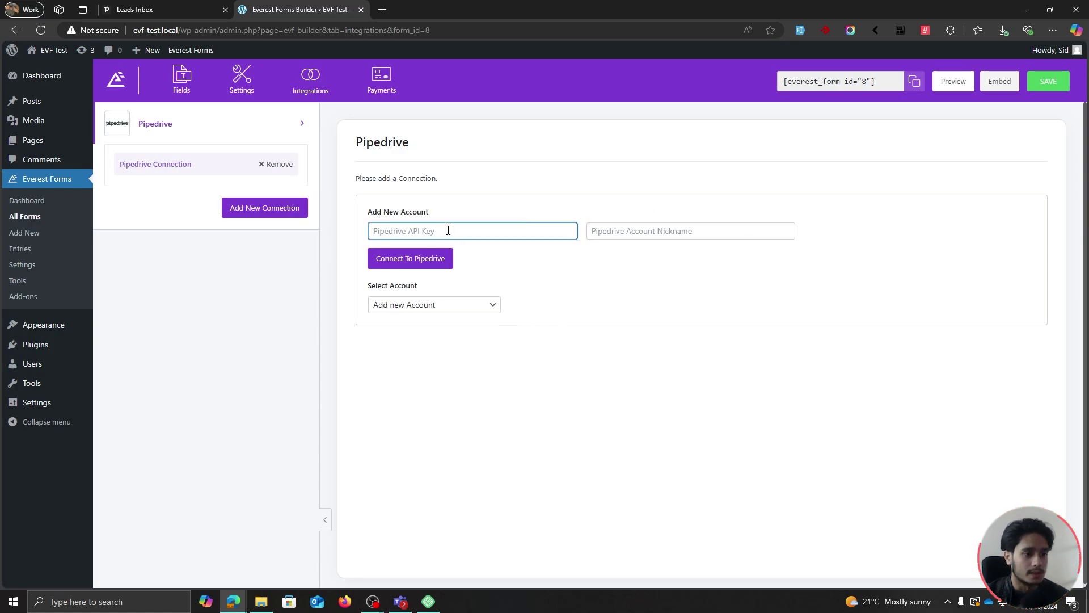
click(170, 9)
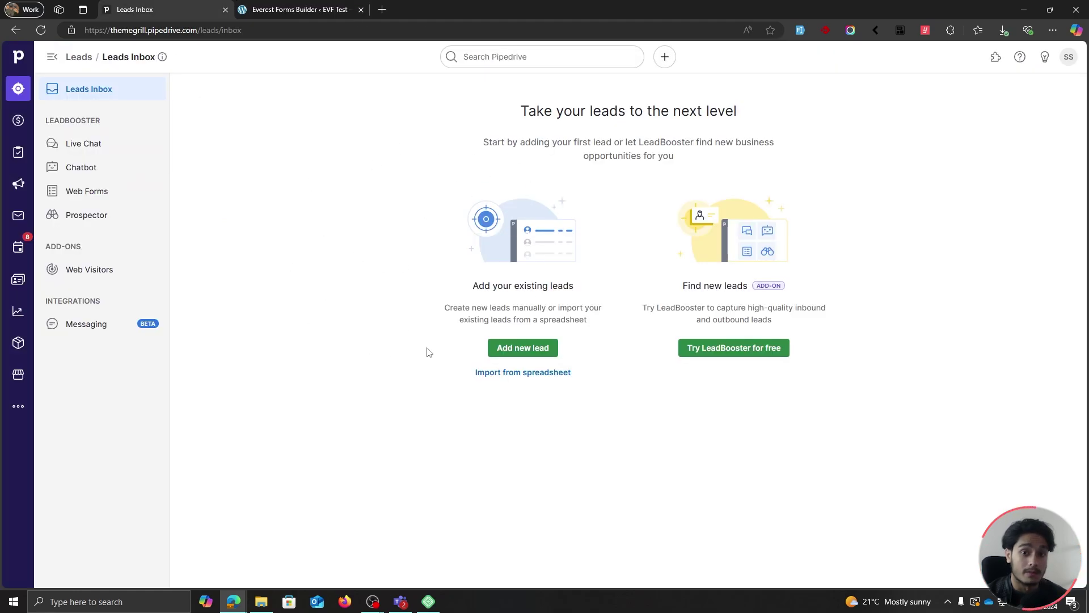
Copy the personal API token from the avatar menu's Personal preferences > API.
click(1069, 62)
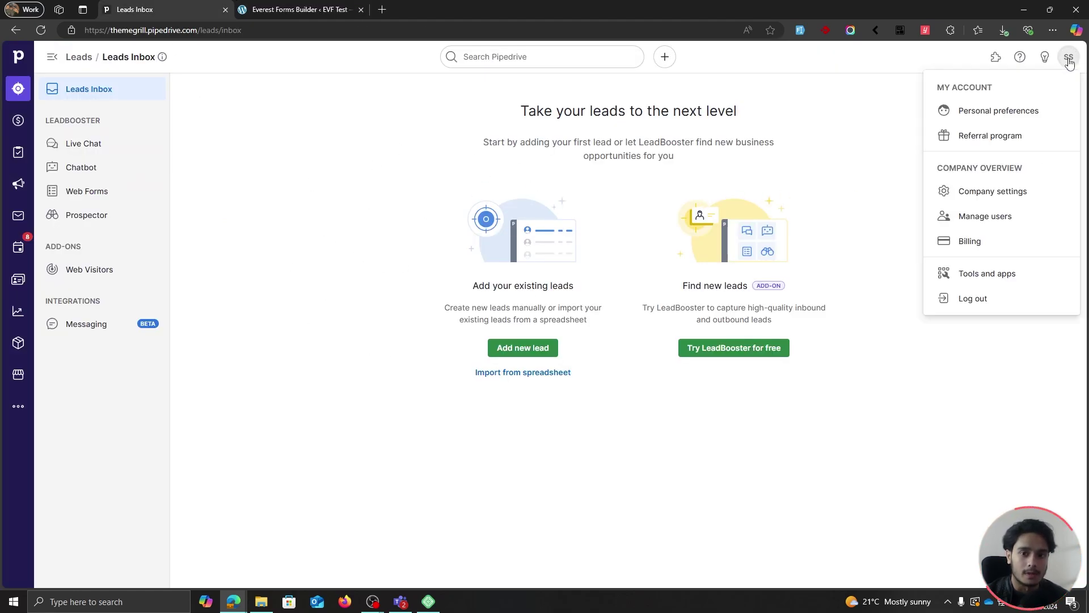
click(1013, 111)
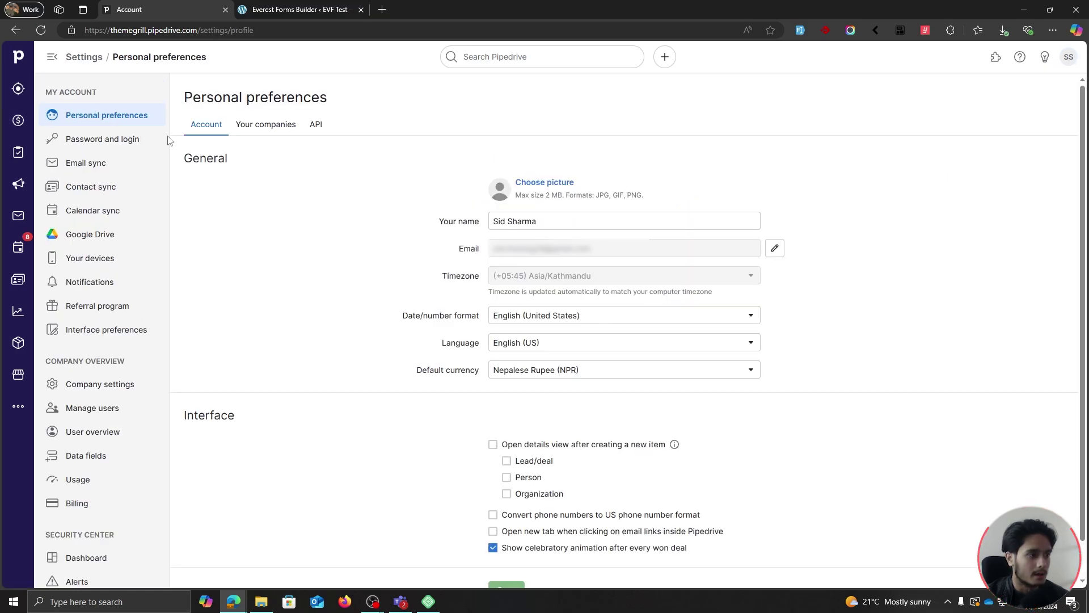
click(313, 129)
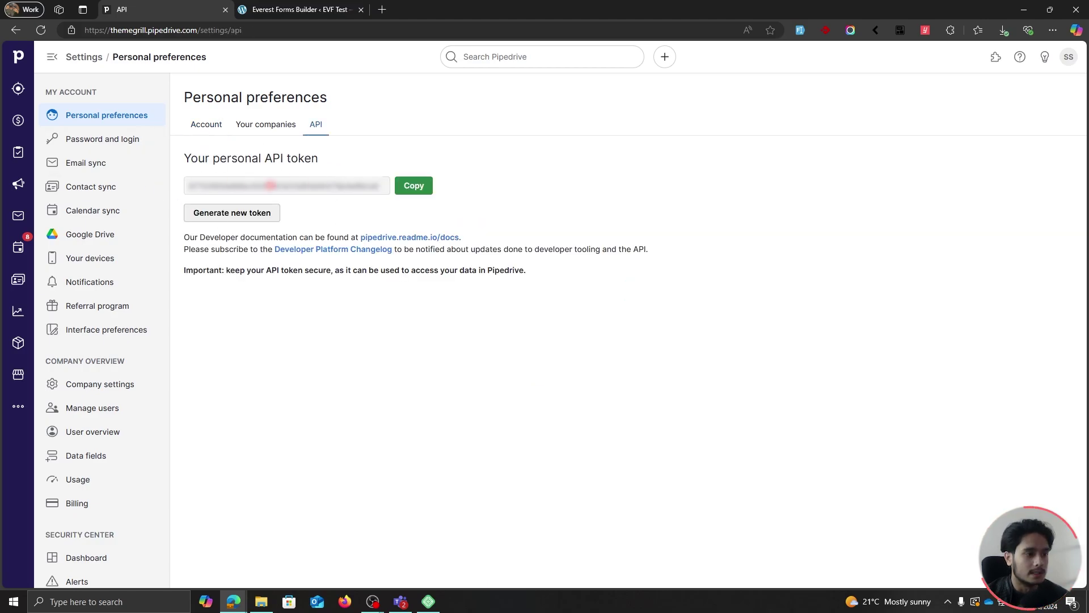
click(411, 193)
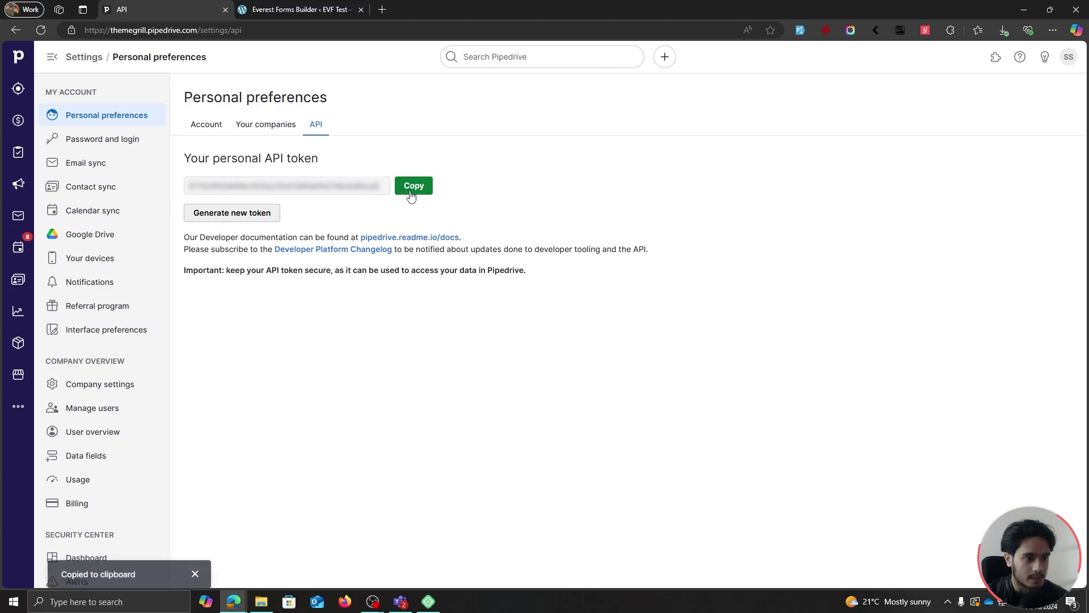
Connect the Pipedrive account in Everest Forms using the pasted API token, nicknamed 'TG Pipedrive'.
click(307, 7)
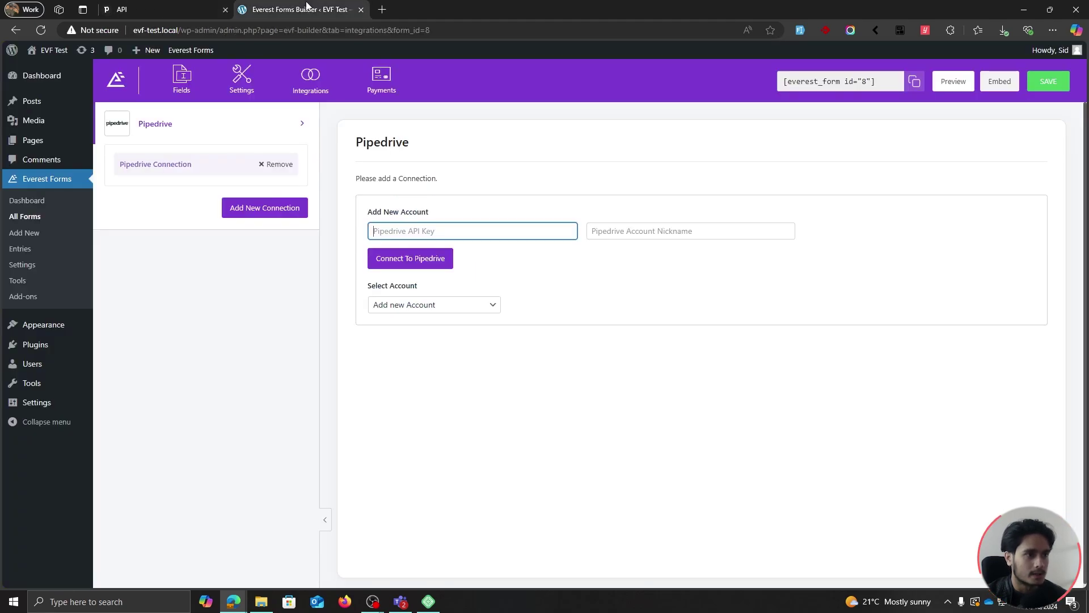
key(ctrl+v)
click(658, 235)
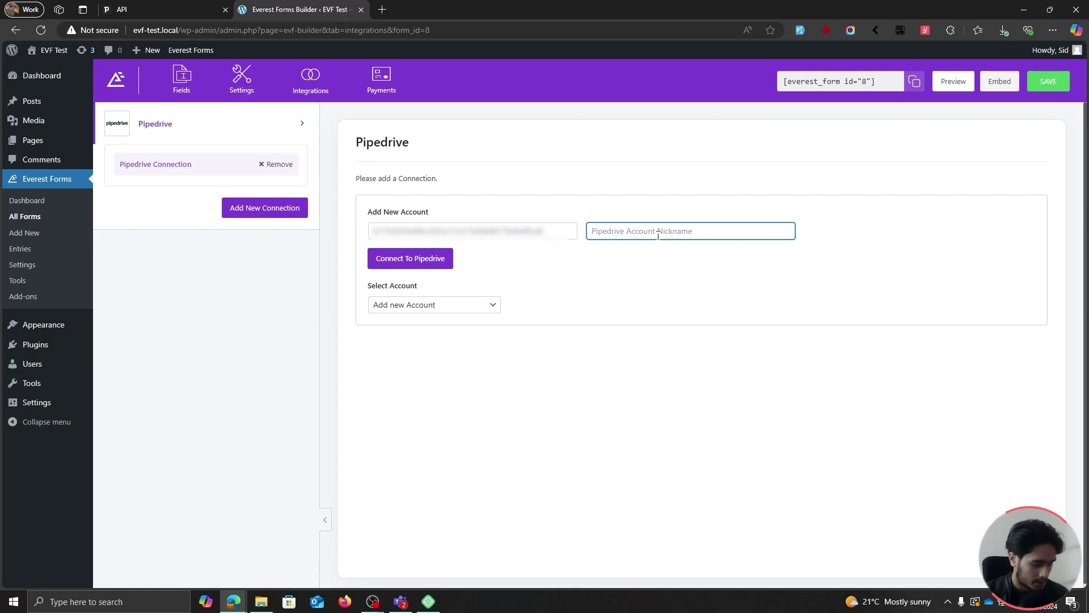
text(TG)
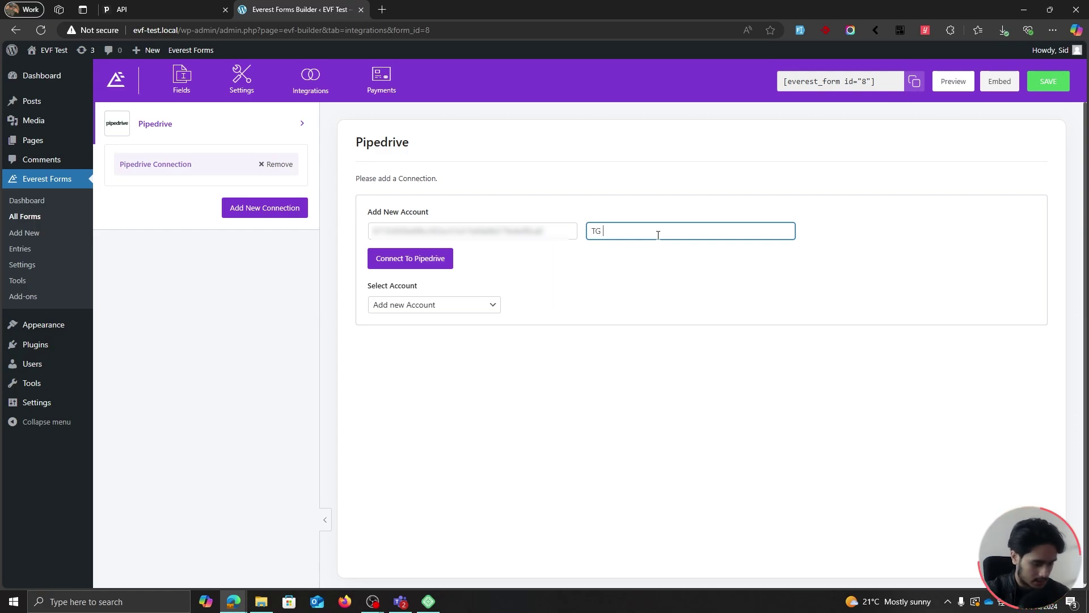
text( Pipedrive)
click(413, 262)
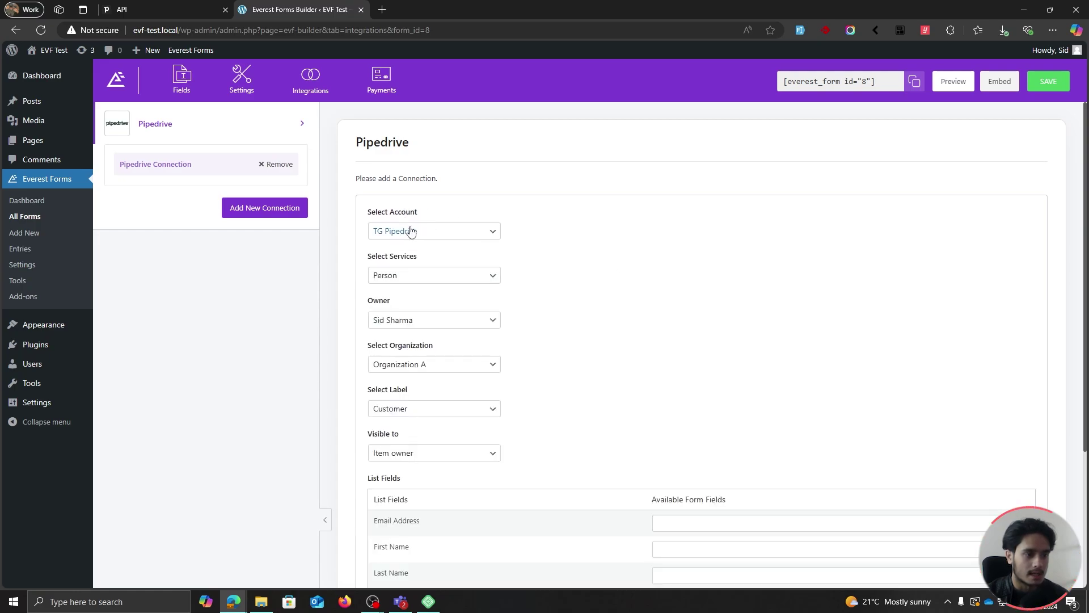
Keep TG Pipedrive as the account and set the Pipedrive service to Person after trying Leads.
click(445, 233)
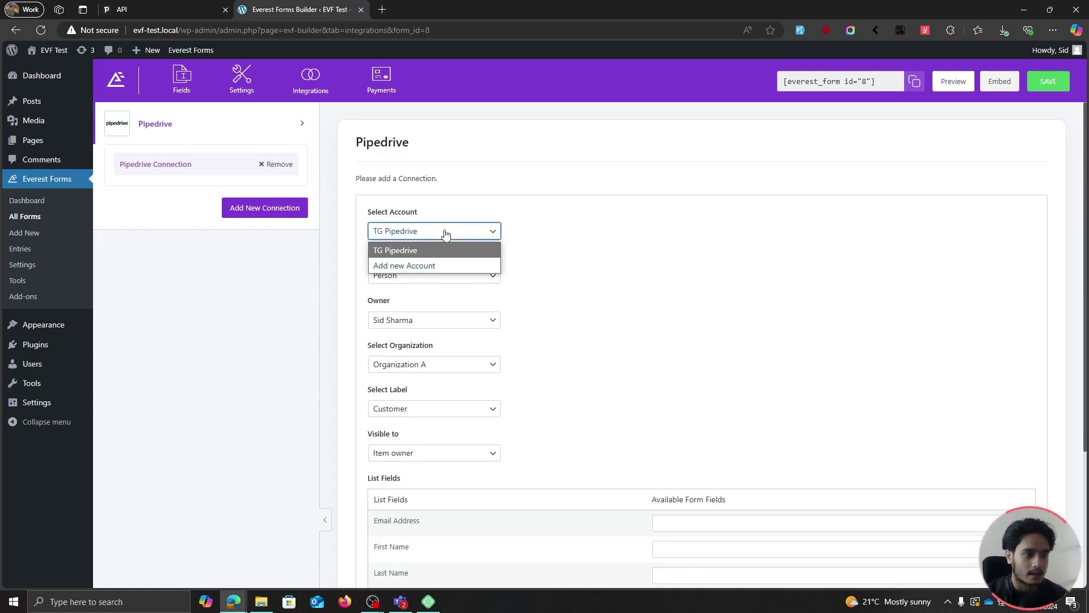
click(585, 234)
click(419, 277)
click(476, 278)
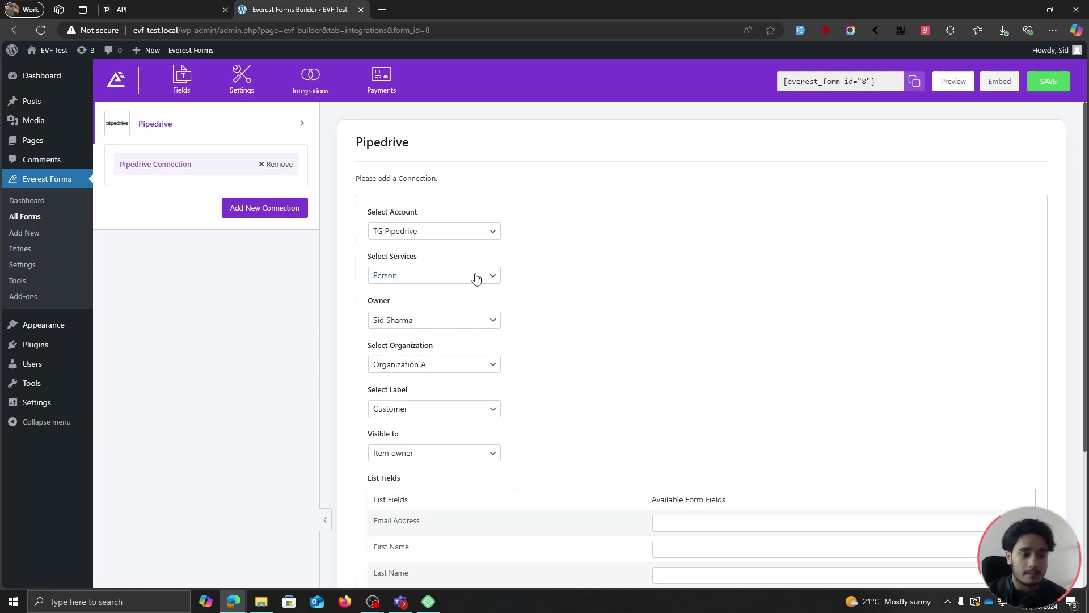
click(476, 278)
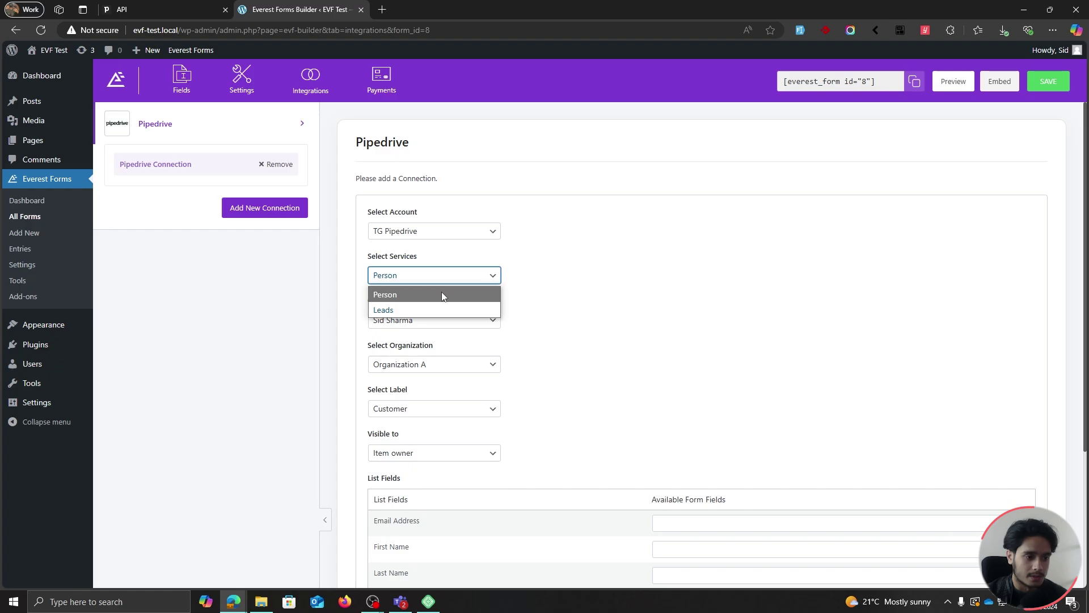
click(433, 309)
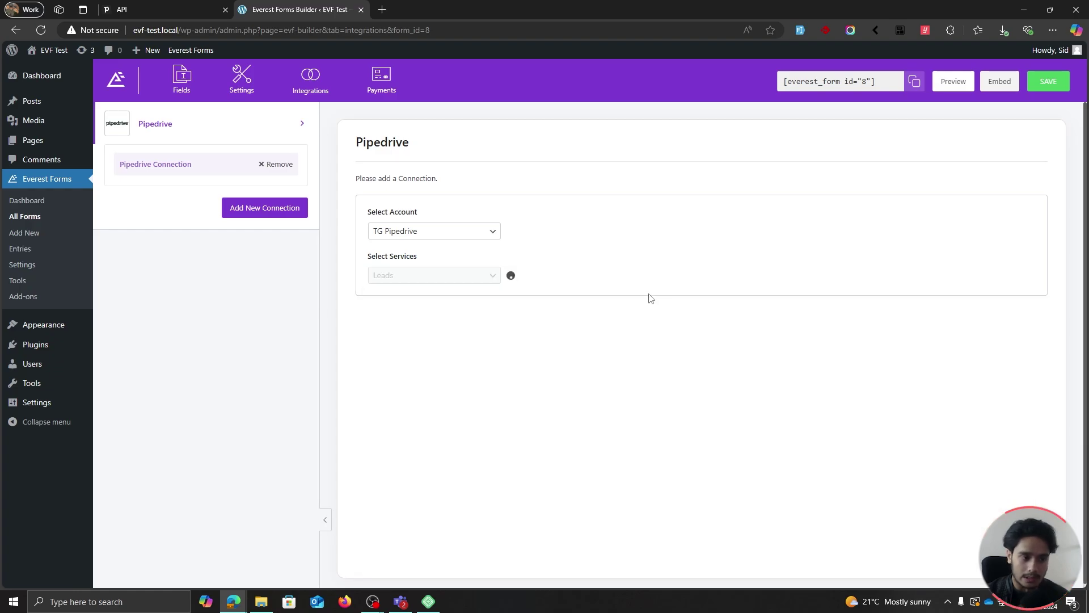
scroll(624, 303, down, 2)
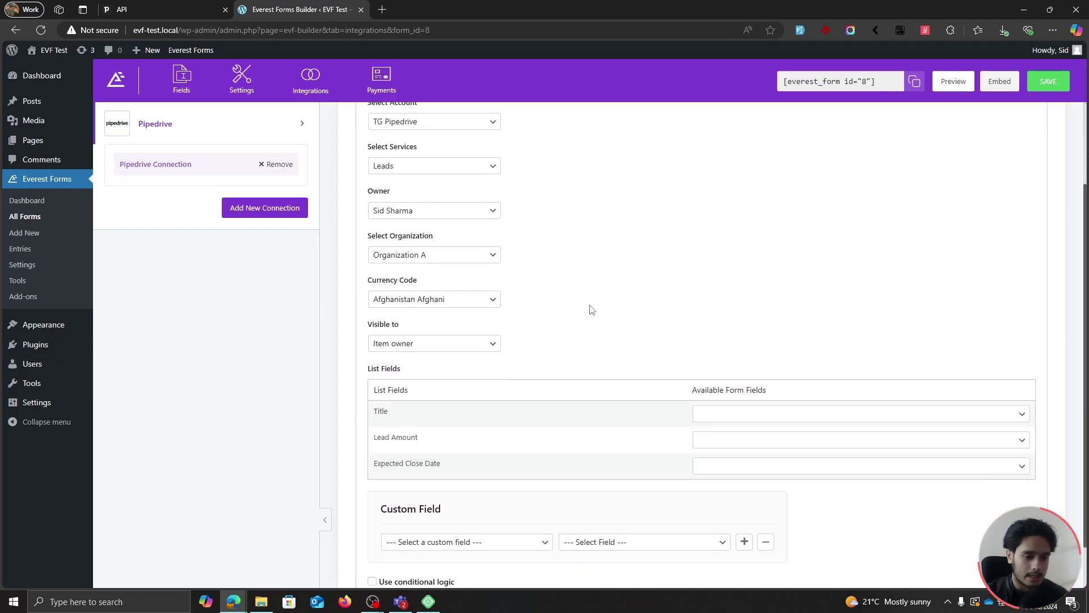
scroll(590, 309, up, 3)
click(462, 277)
click(436, 293)
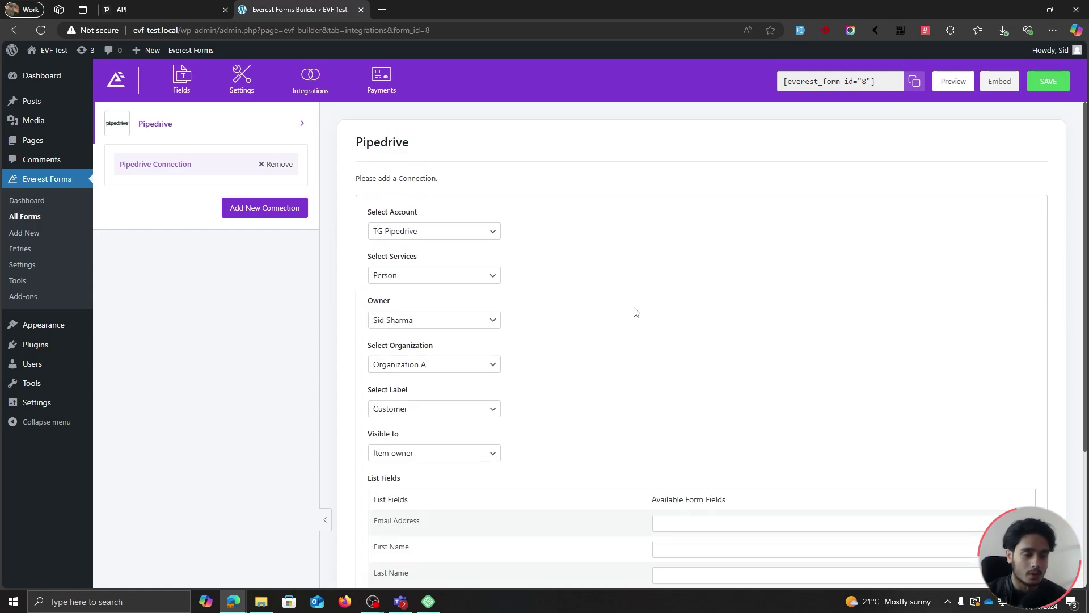
Set the organization to Organization A, the label to Customer, and visibility to All users.
scroll(636, 312, down, 1)
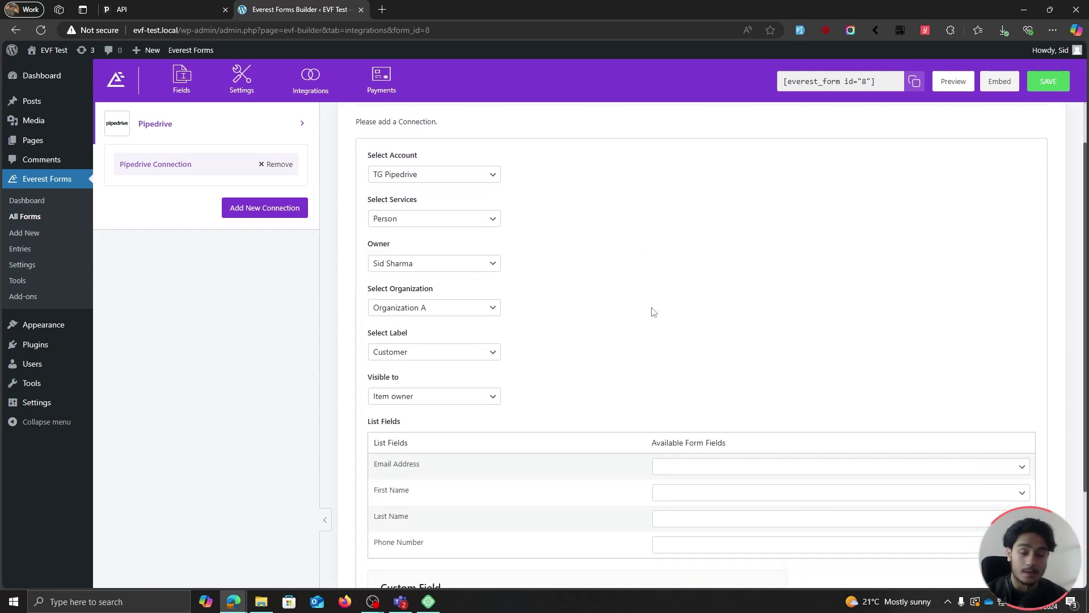
click(450, 311)
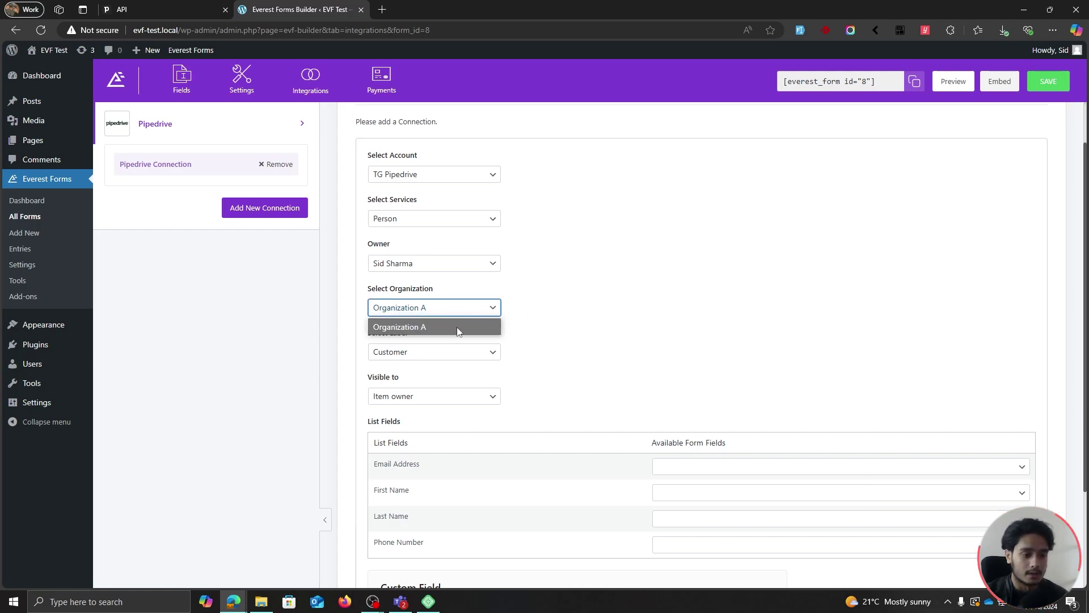
click(458, 328)
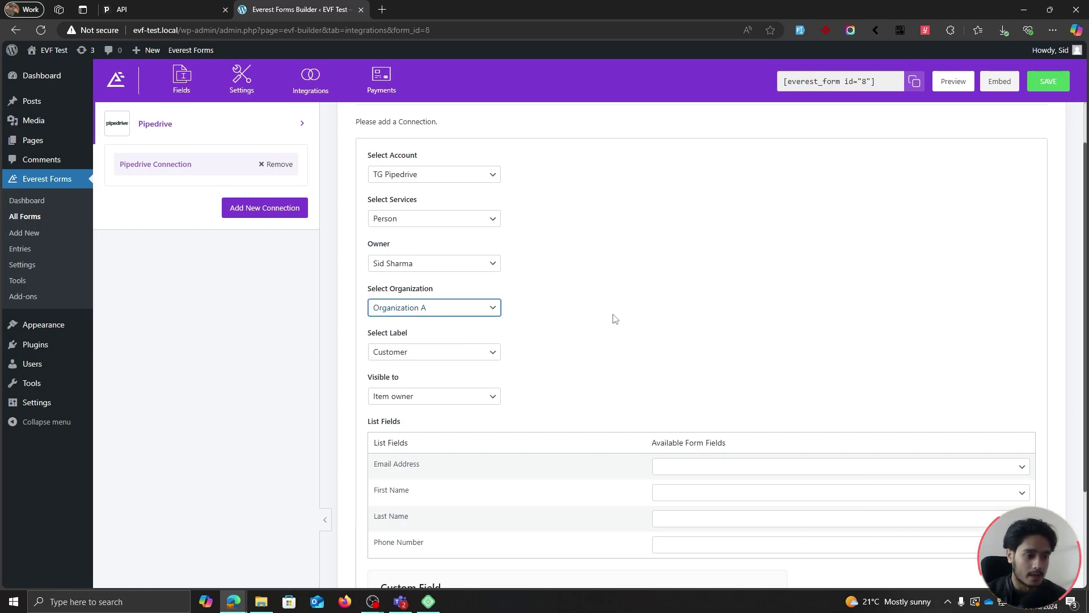
scroll(616, 319, down, 1)
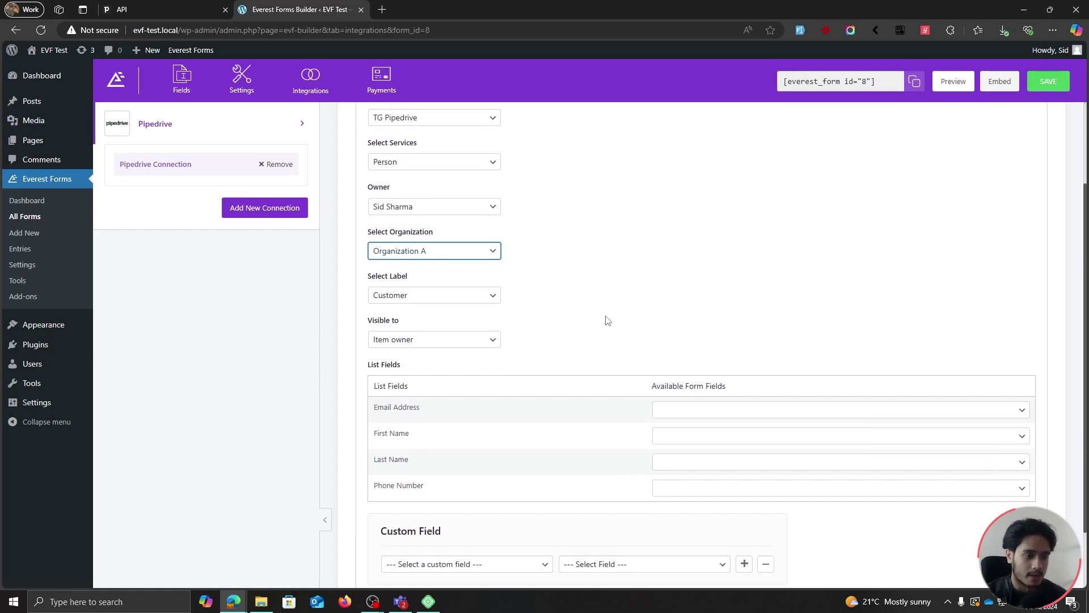
click(434, 295)
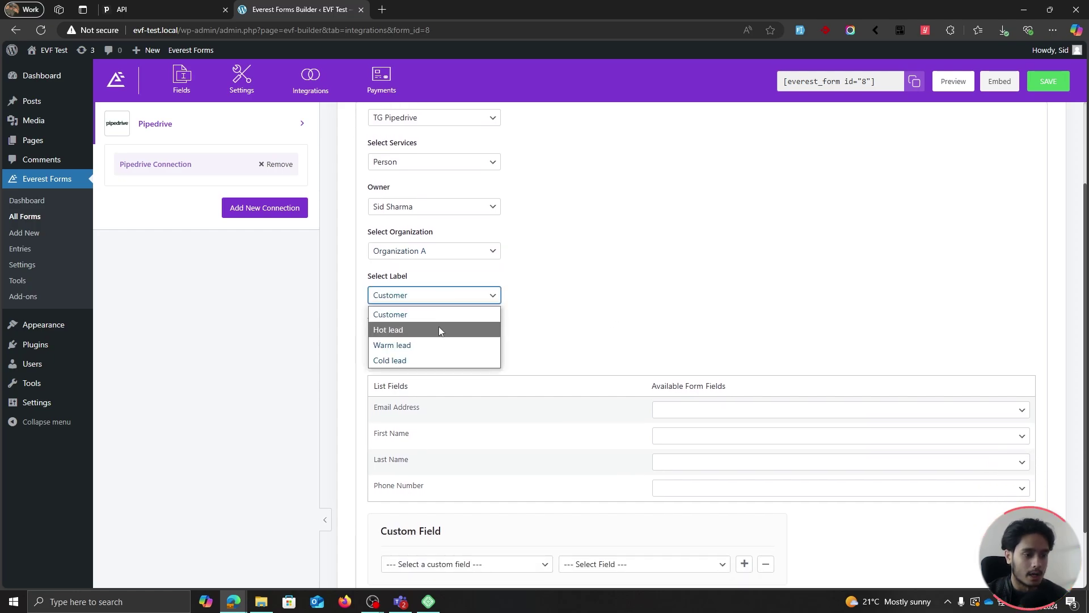
click(416, 316)
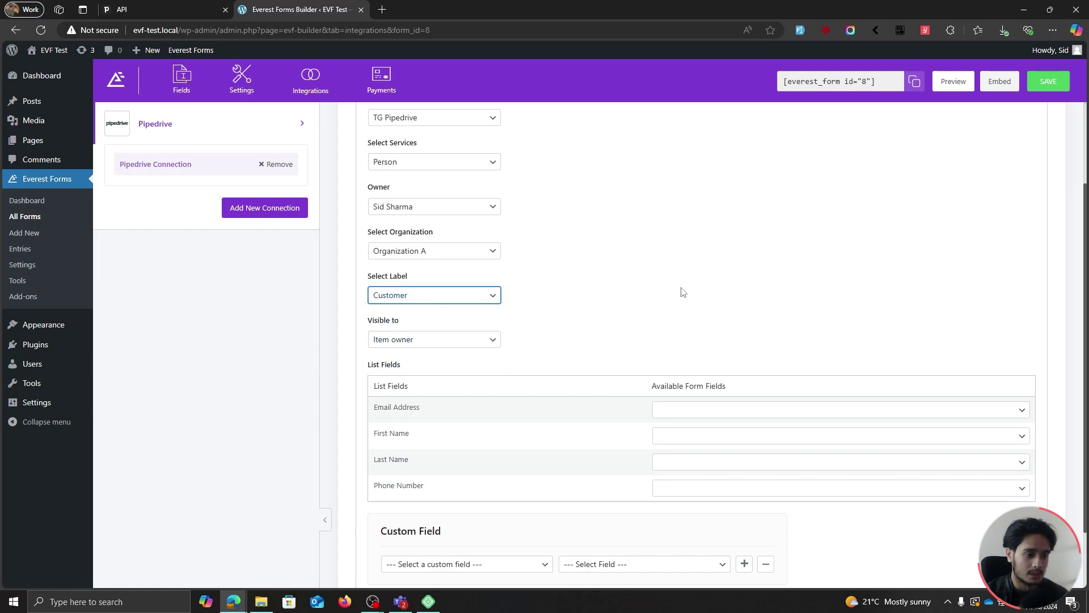
scroll(568, 289, down, 1)
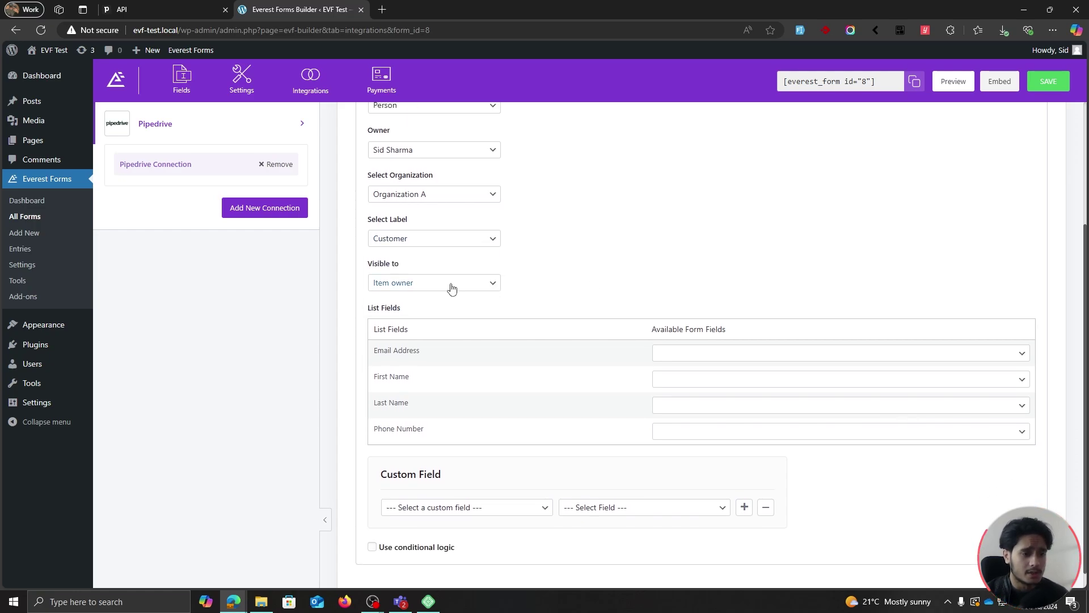
click(451, 286)
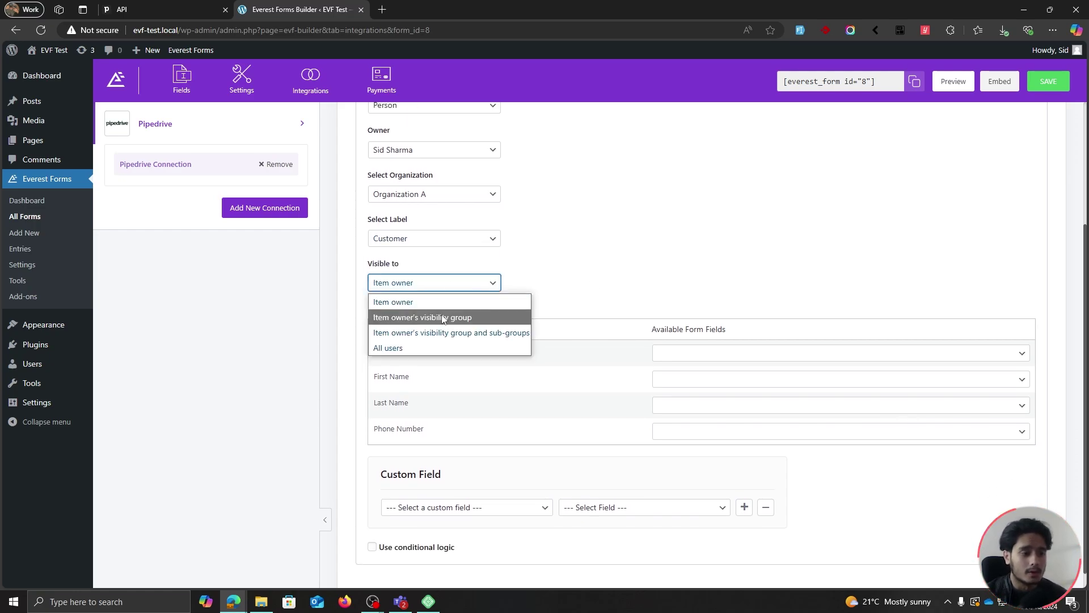
click(482, 346)
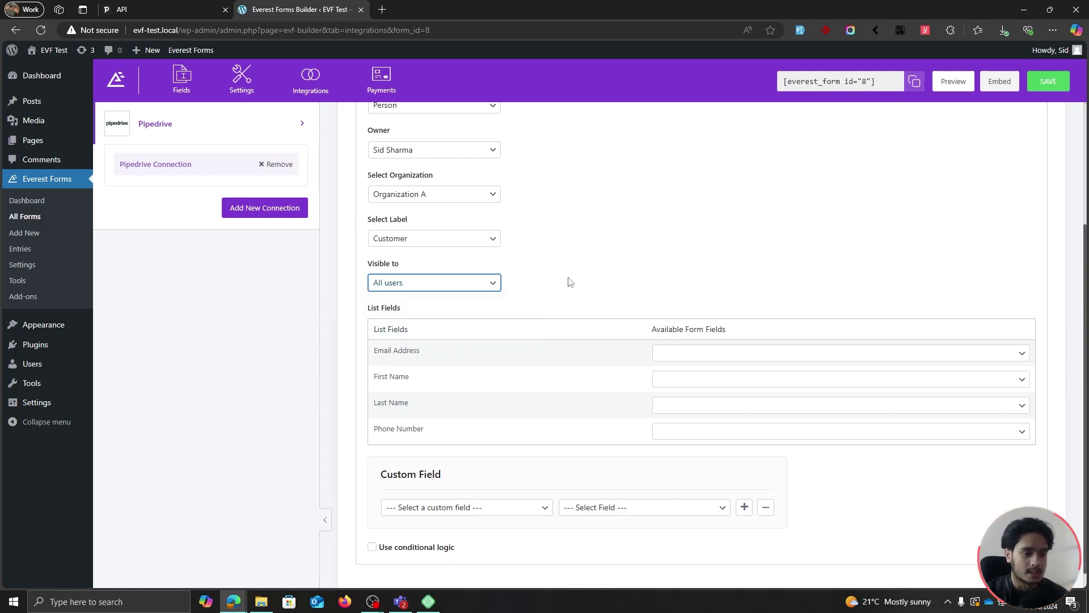
scroll(572, 281, down, 1)
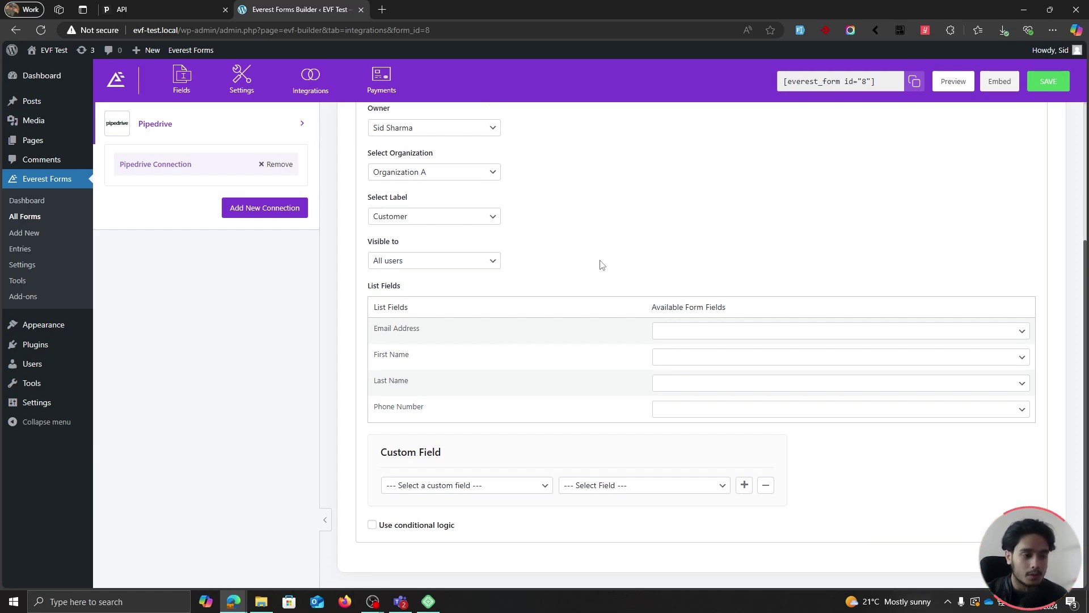
Map Pipedrive's Email Address, First Name, Last Name and Phone Number to the form's Email, First Name, Last Name and Phone fields.
drag(373, 328, 425, 401)
click(391, 330)
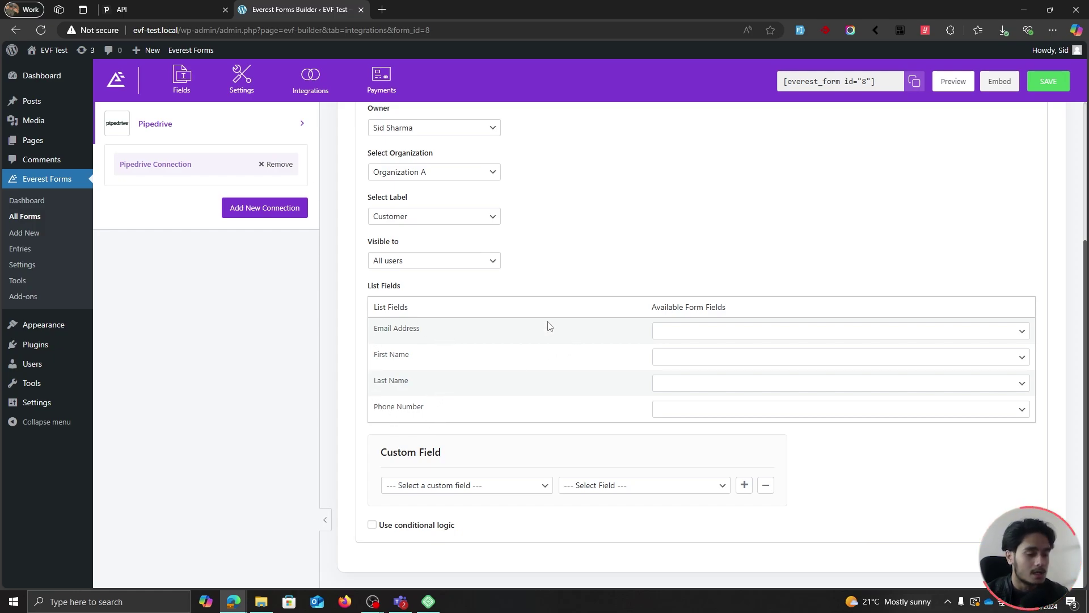
click(687, 338)
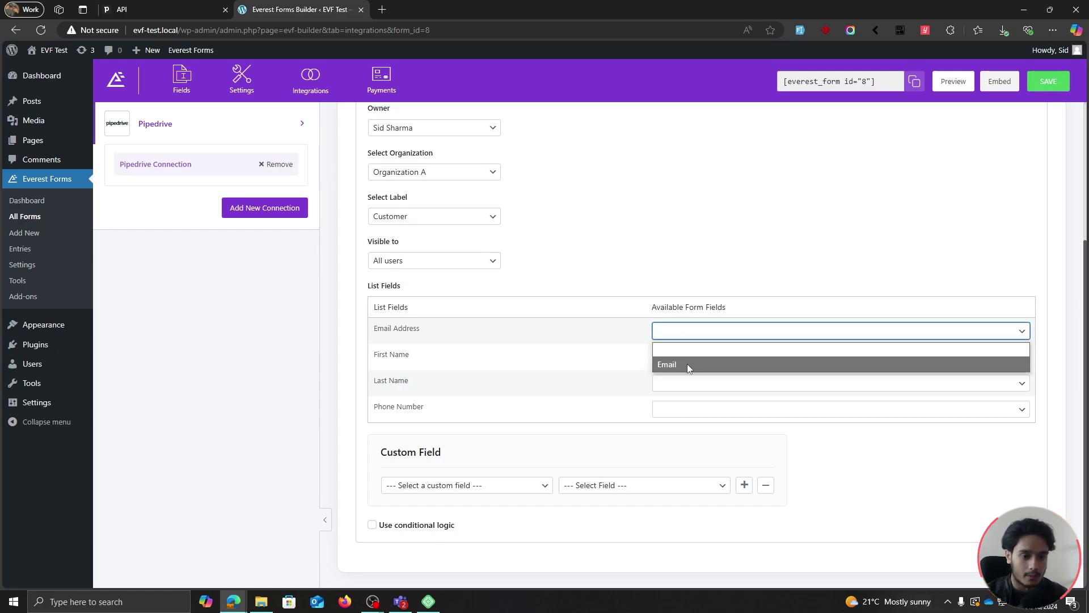
click(713, 366)
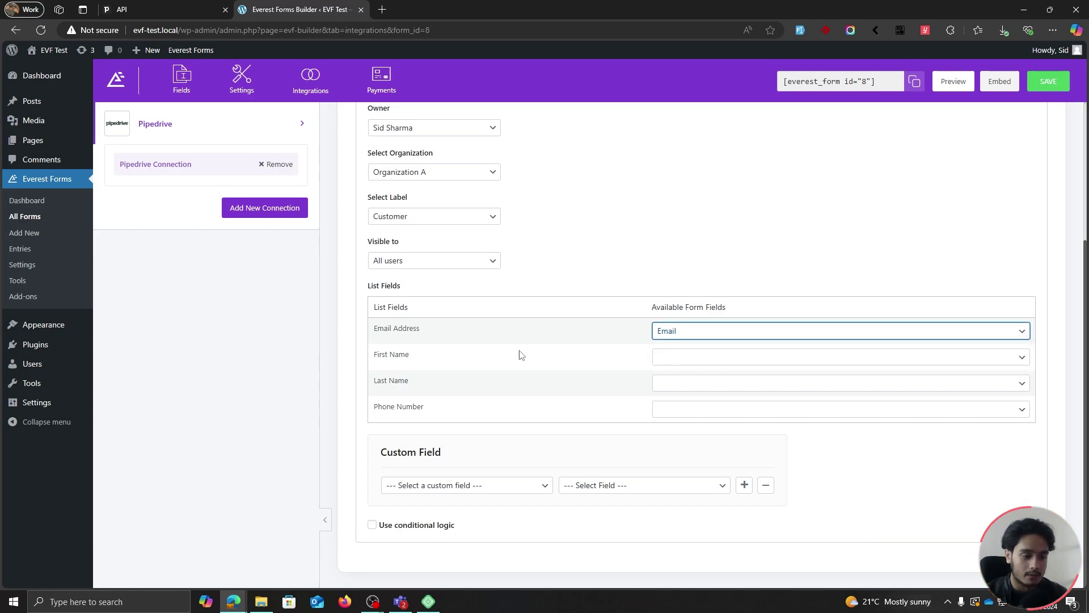
click(661, 357)
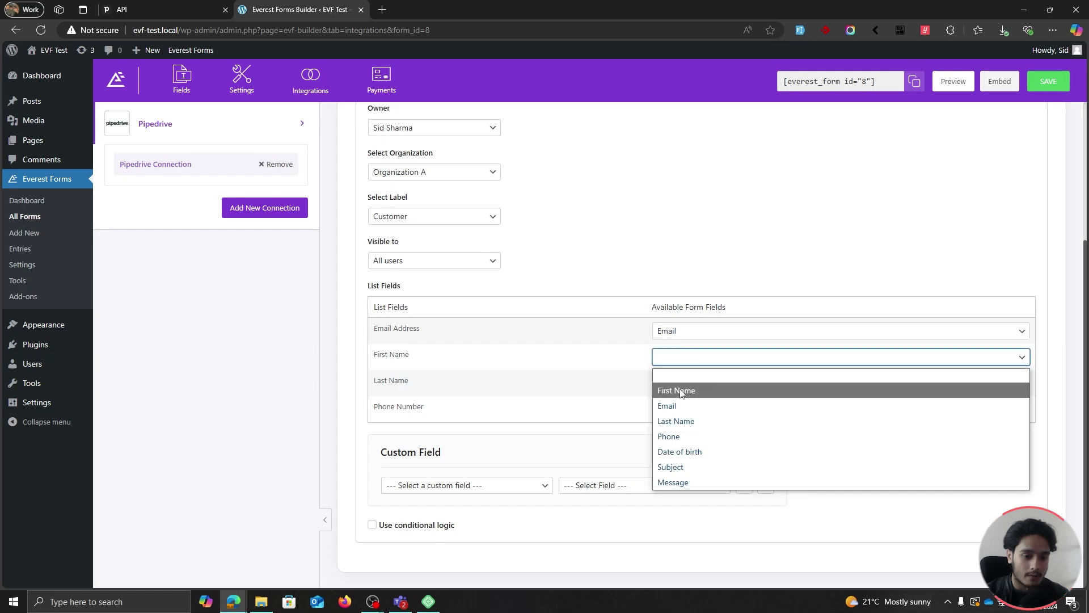
click(684, 389)
click(671, 385)
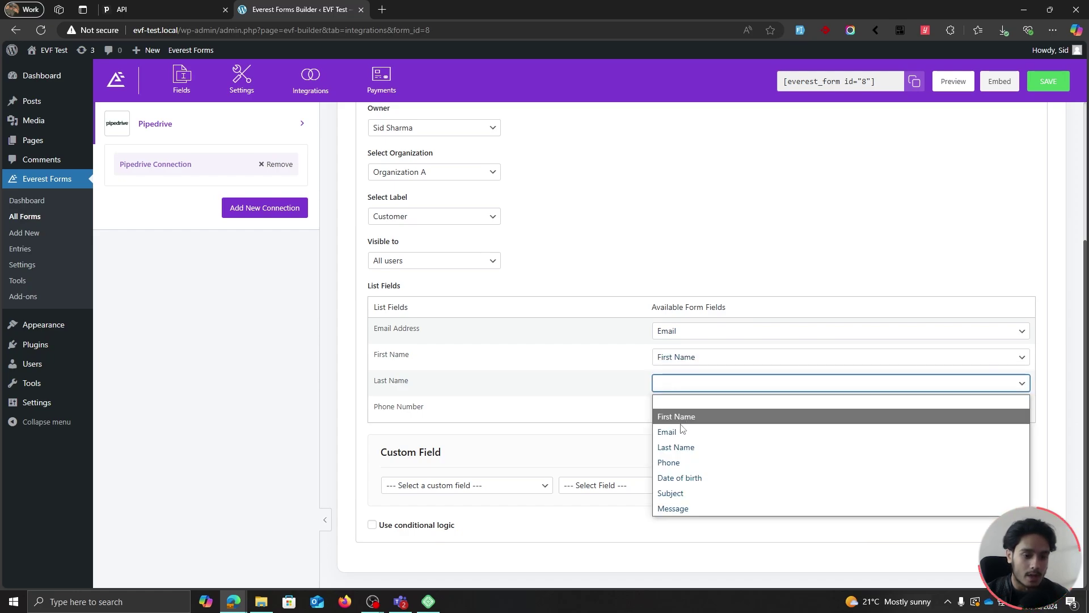
click(683, 448)
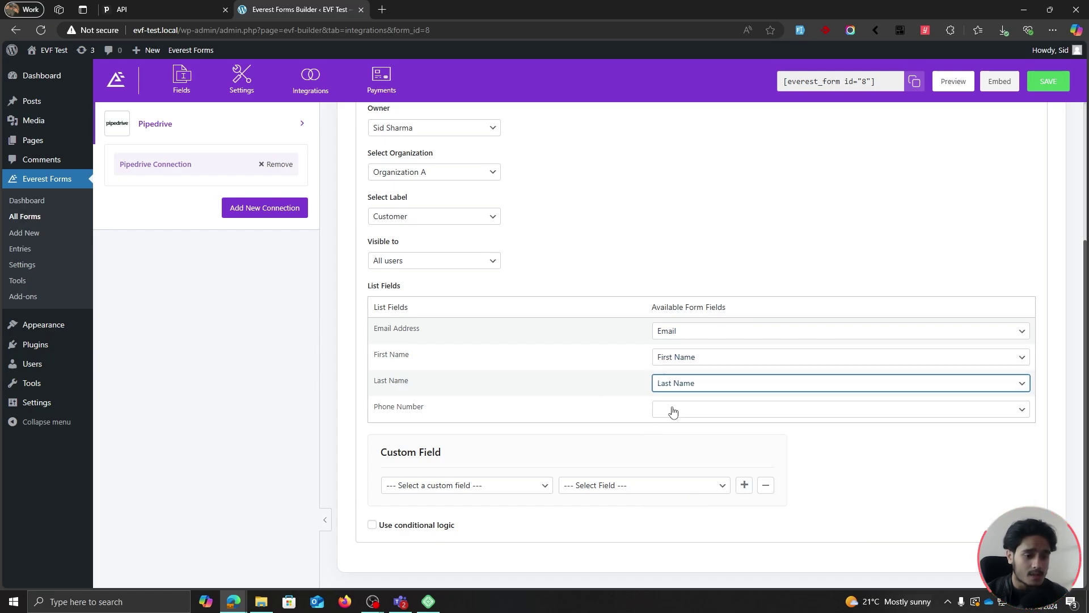
click(674, 409)
click(688, 488)
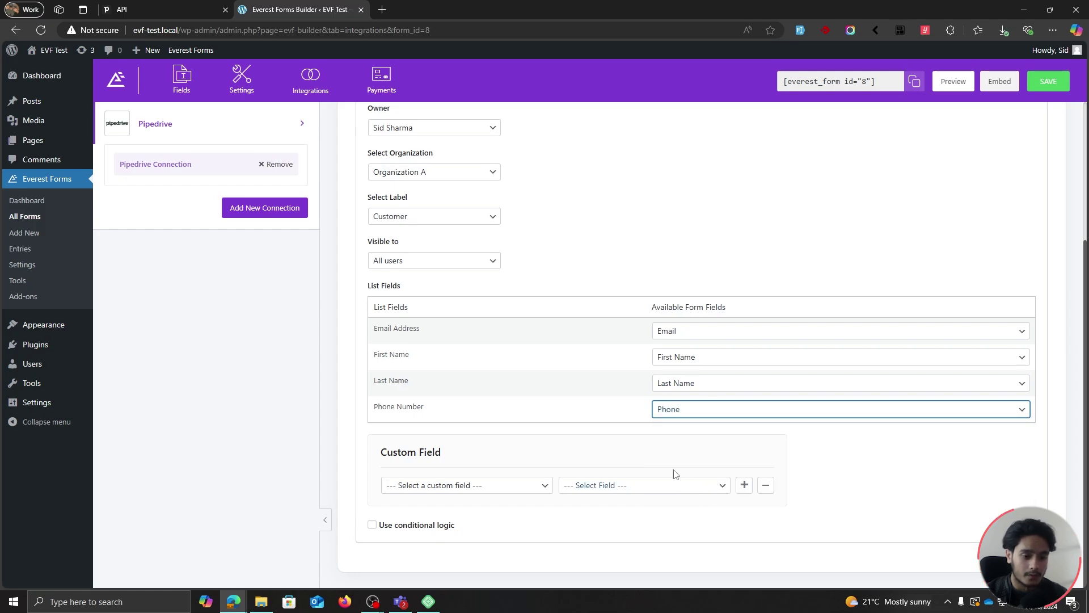
click(574, 288)
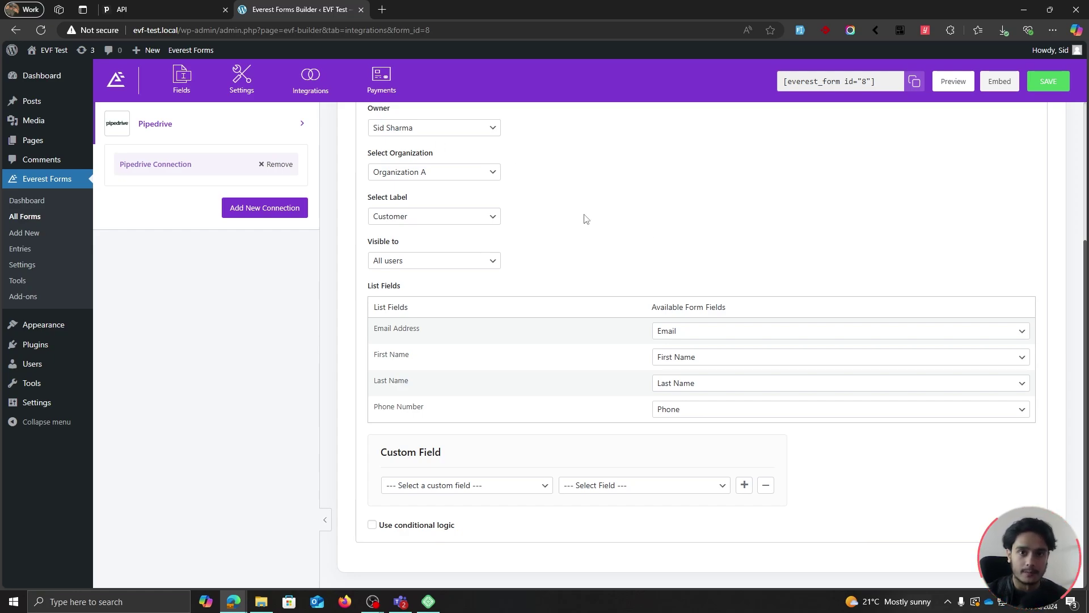
click(151, 7)
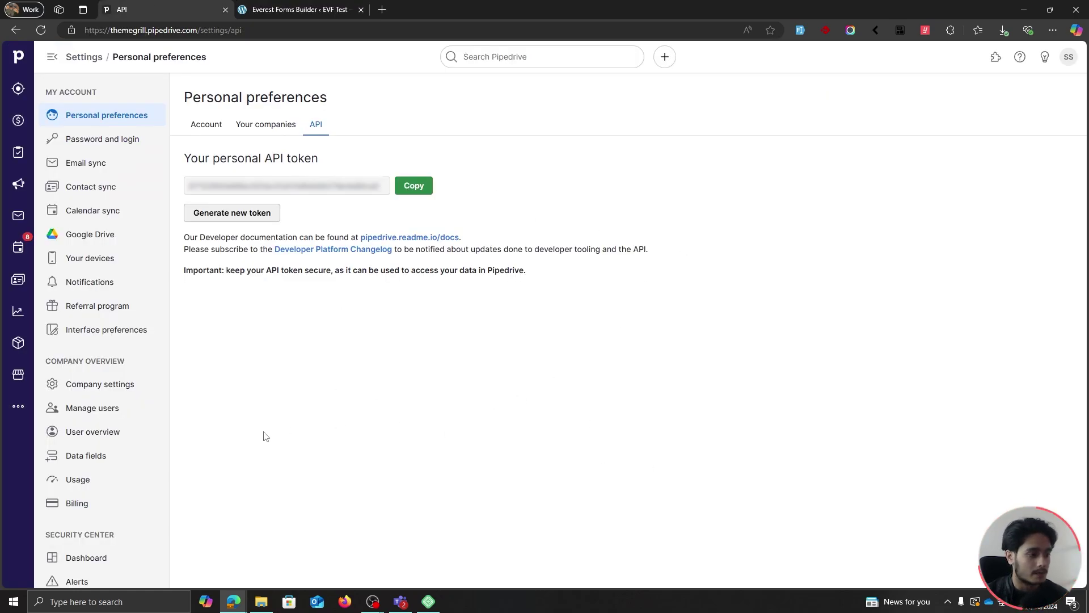
Check in Pipedrive's Data fields settings that the Person field Date of Birth exists.
click(120, 459)
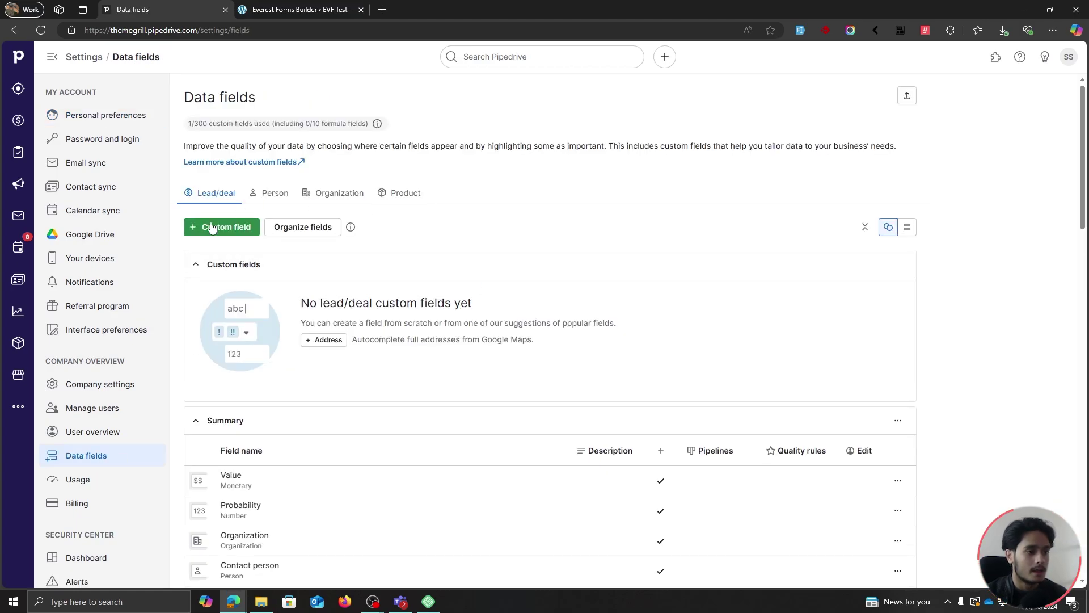
click(228, 233)
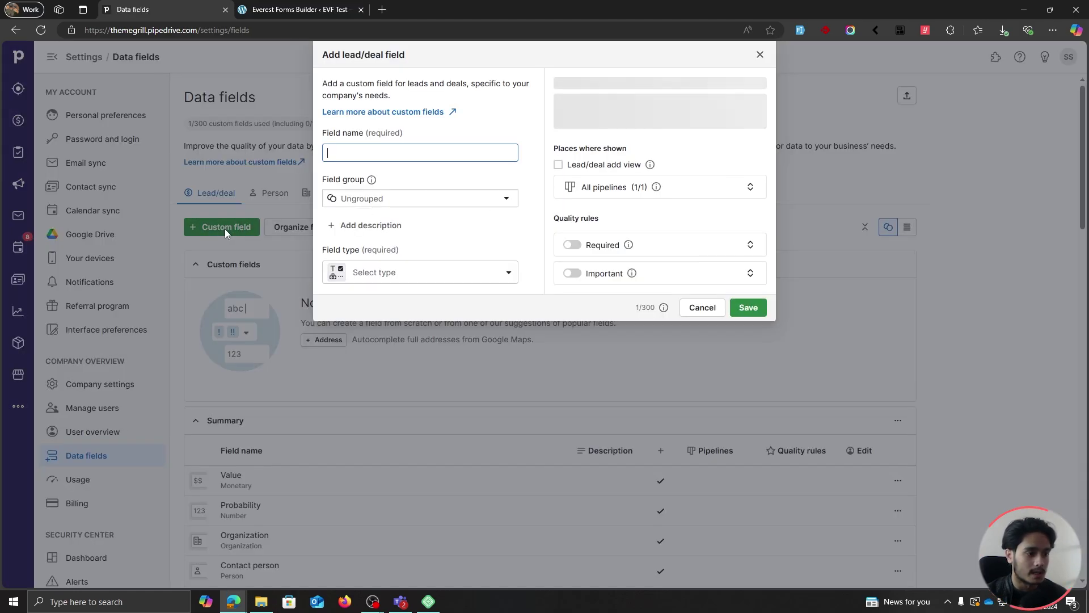
click(440, 274)
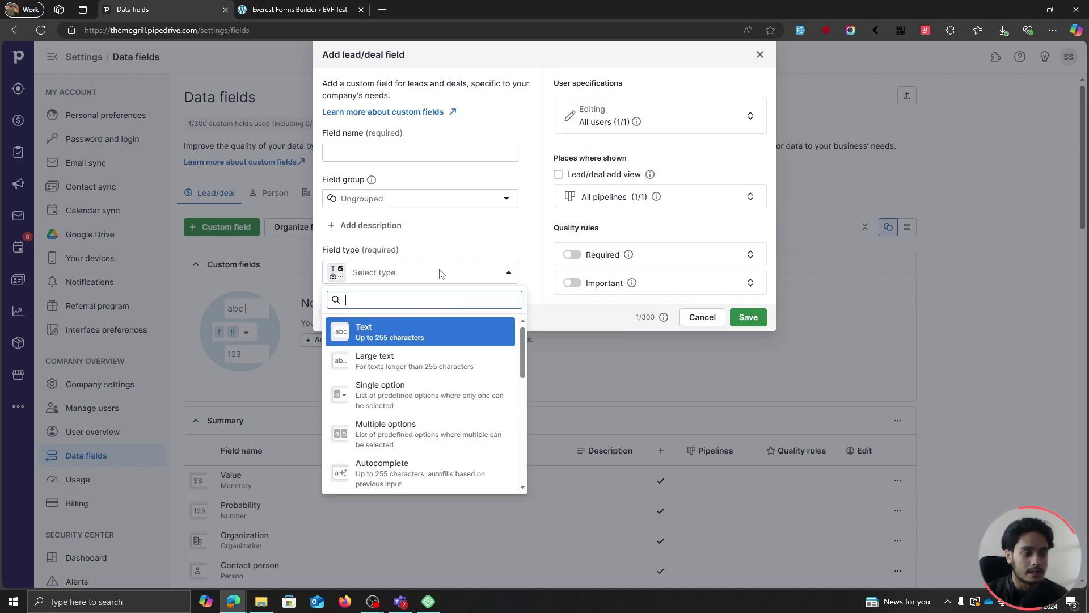
text(date)
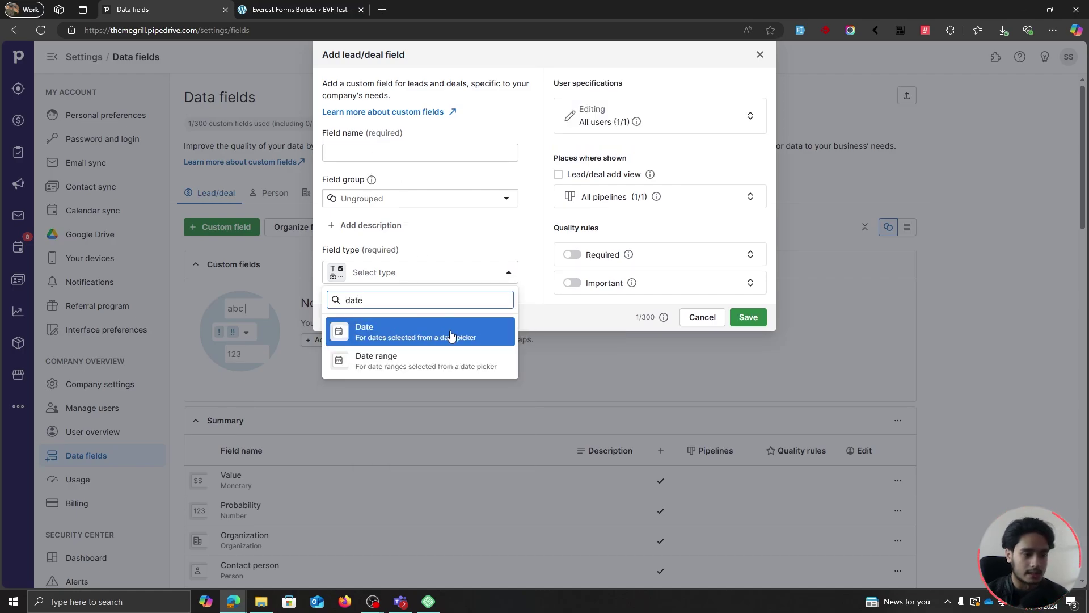
click(701, 318)
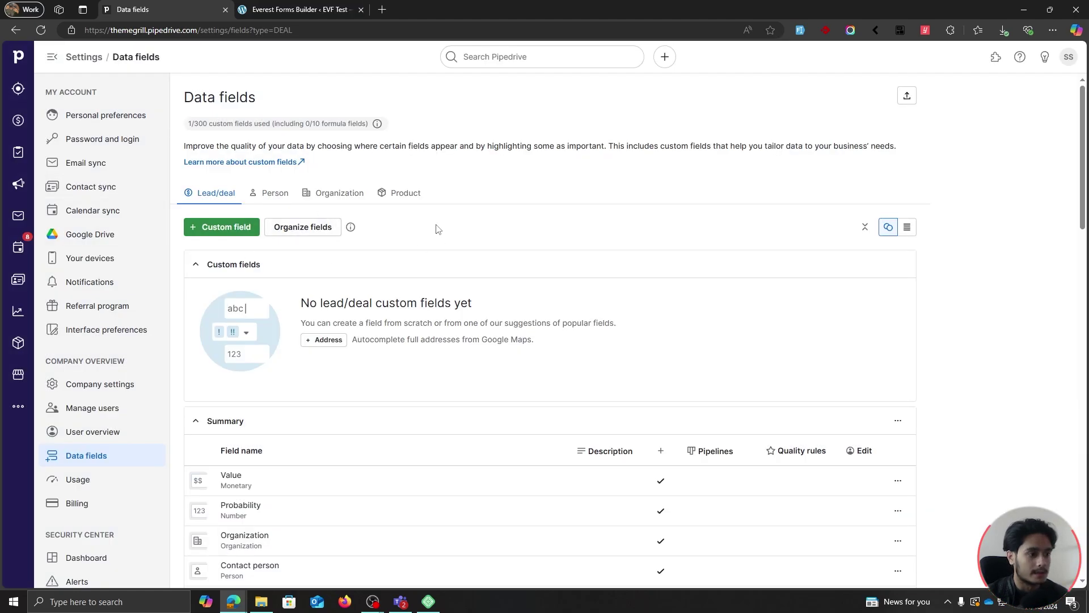
click(281, 199)
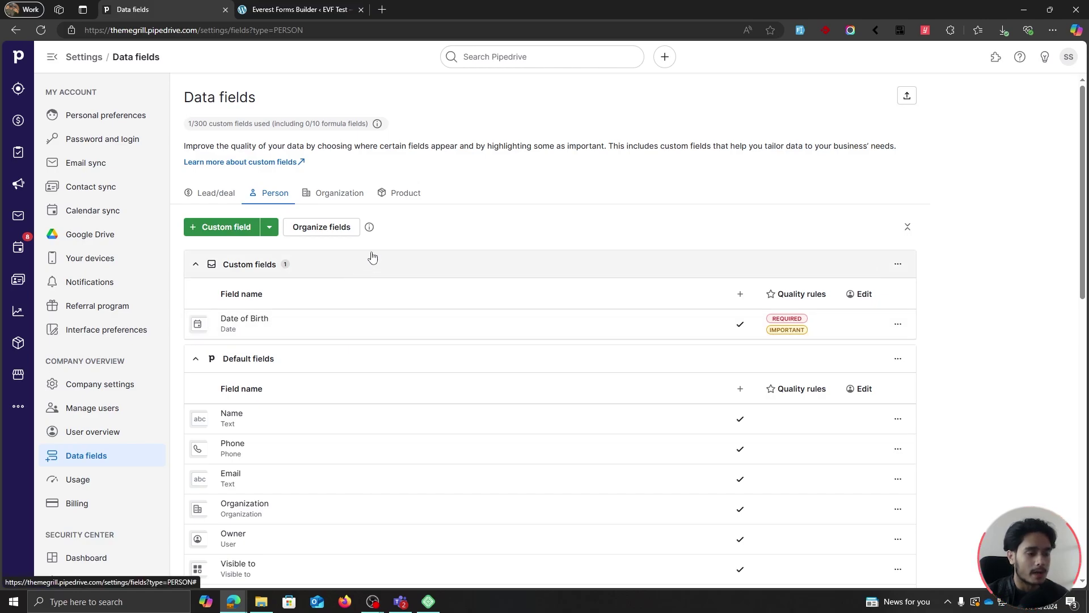
click(301, 10)
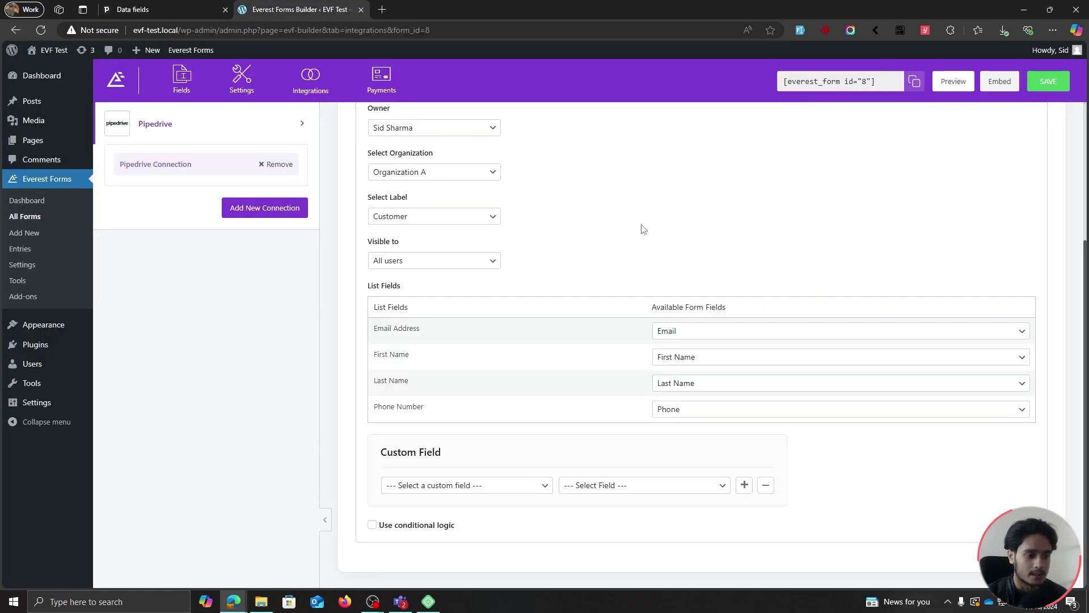
Pair Pipedrive's Date of Birth custom field with the form's Date of birth field and save the integration.
click(464, 486)
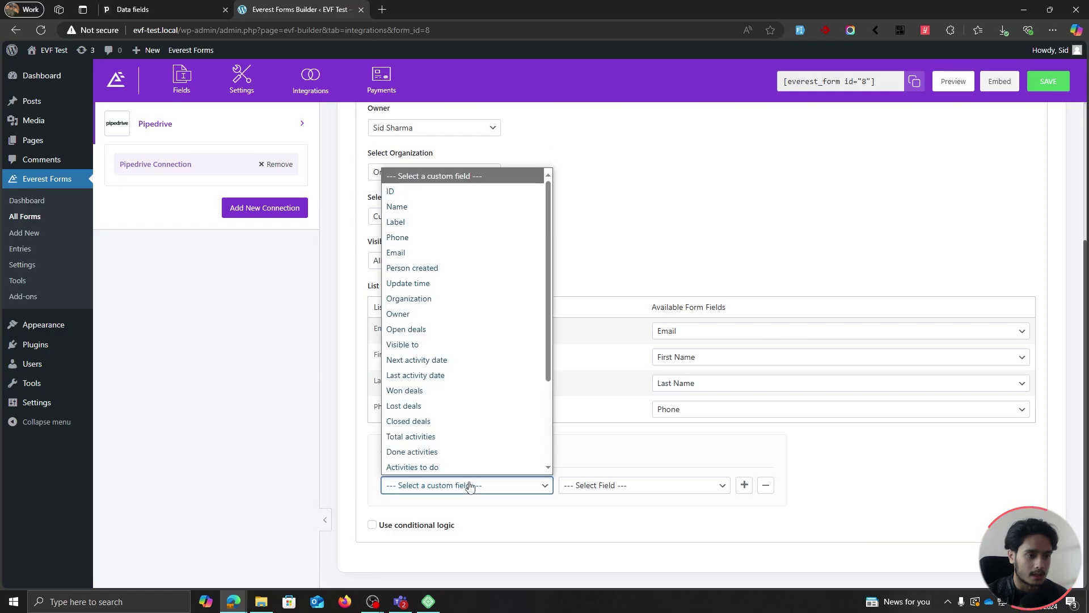
scroll(481, 382, down, 3)
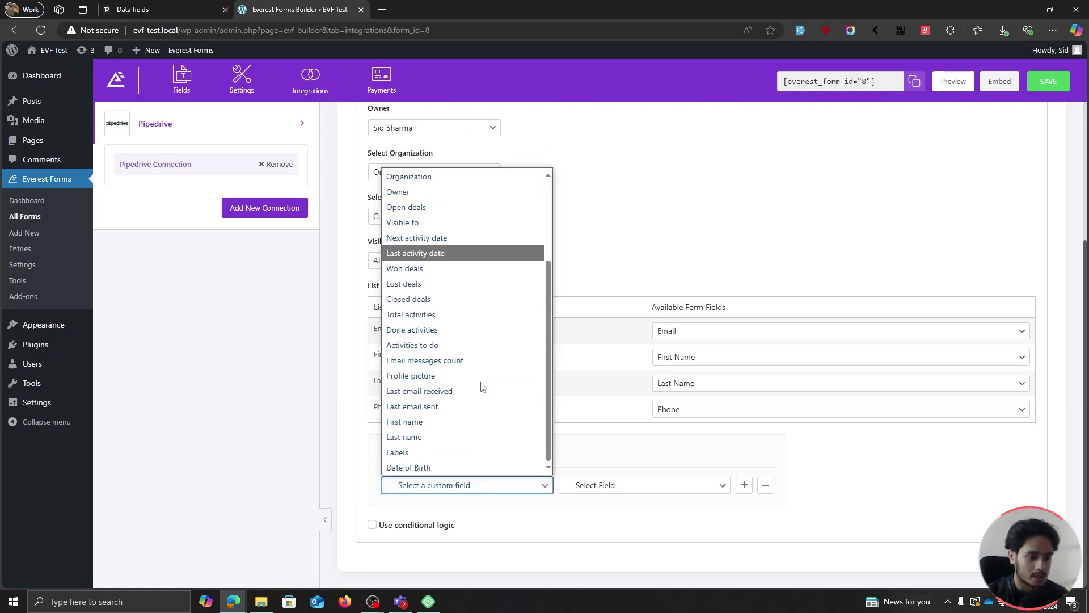
click(468, 468)
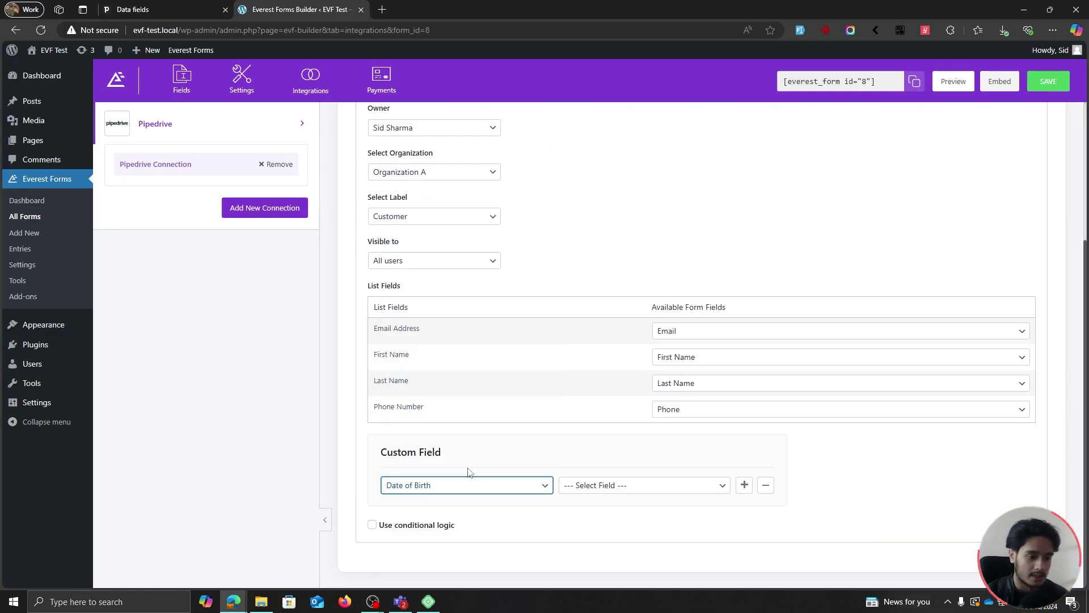
click(588, 487)
click(588, 487)
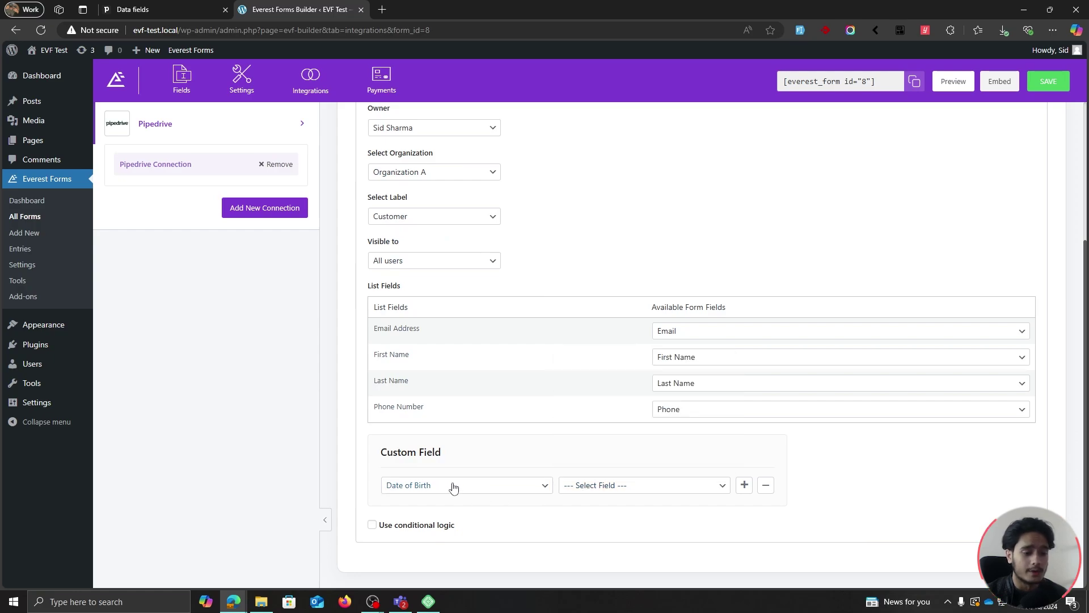
click(595, 487)
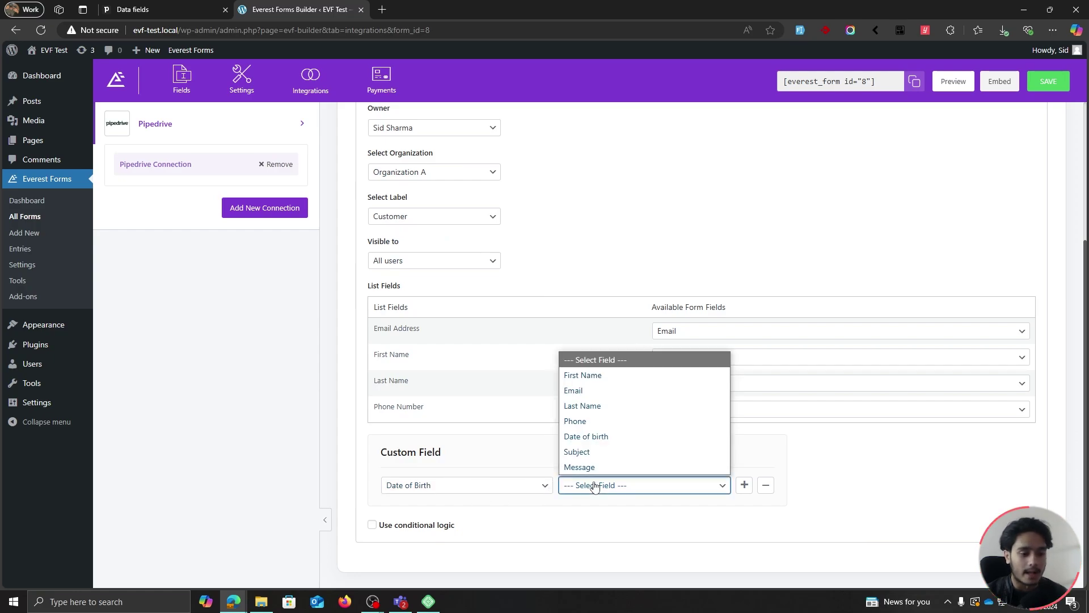
click(601, 437)
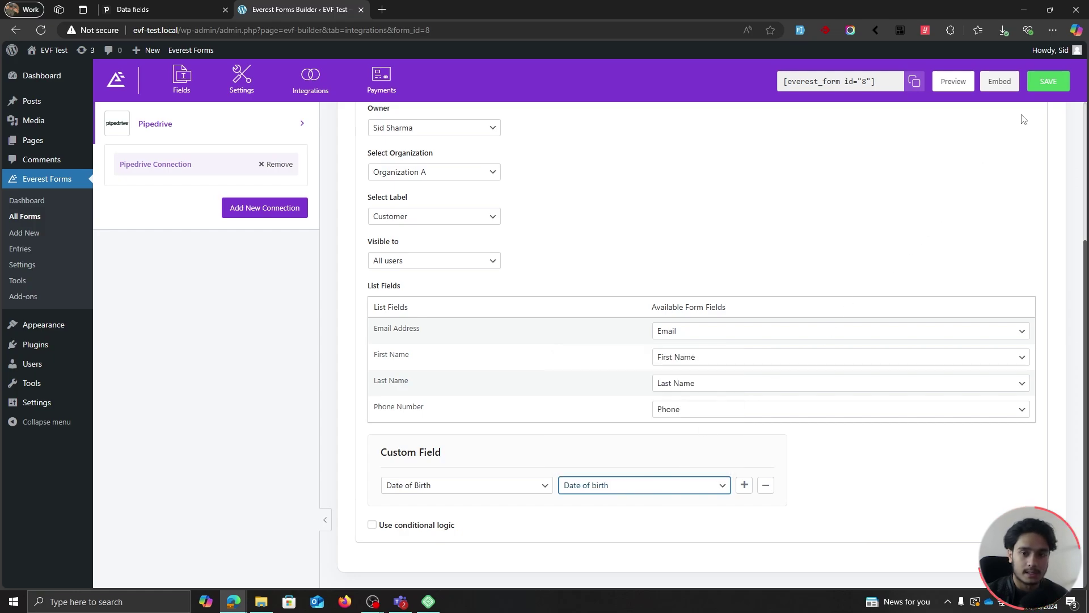
click(1058, 91)
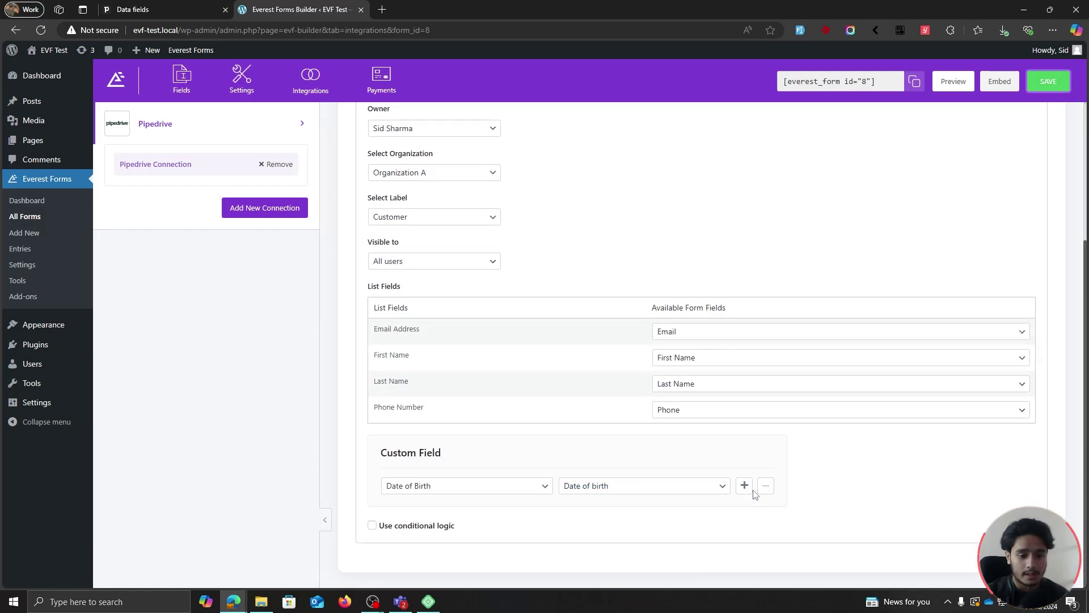
scroll(651, 409, up, 1)
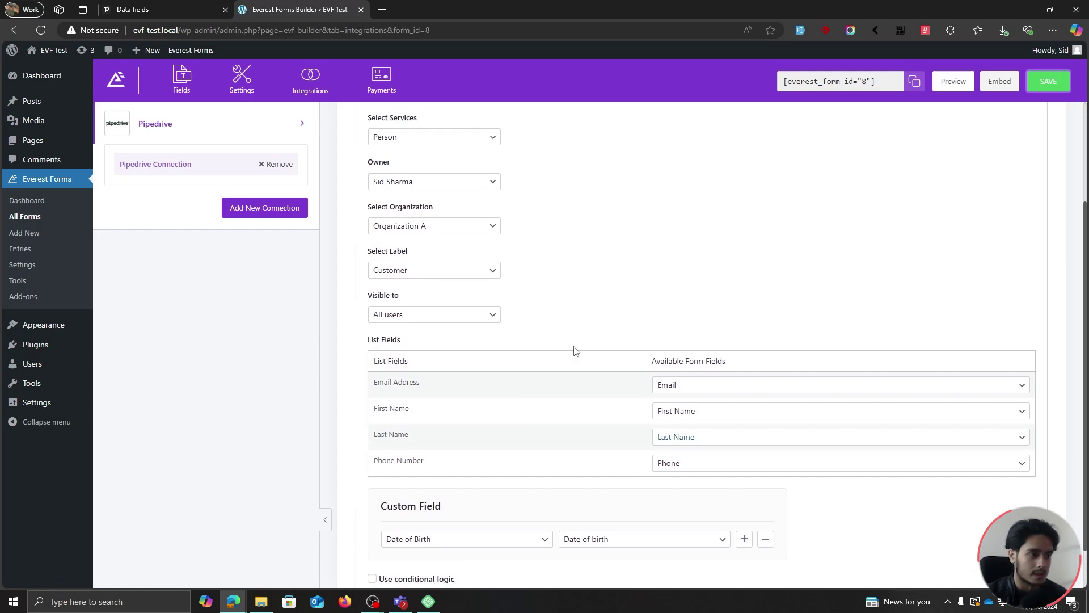
scroll(616, 284, up, 3)
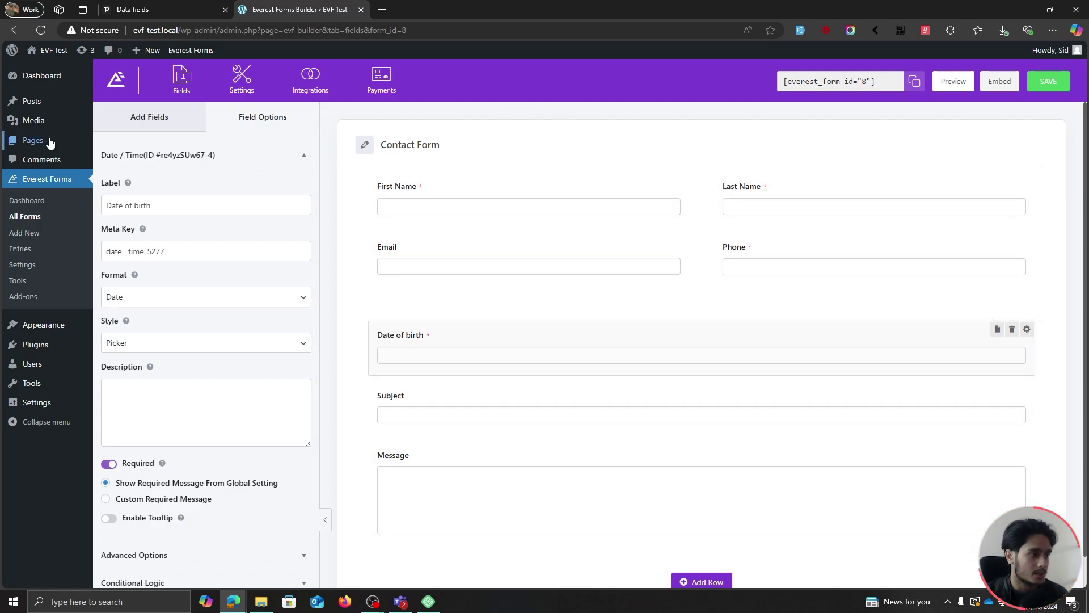
Create a page titled 'Contact' containing an Everest Form block that shows the Contact Form.
click(136, 158)
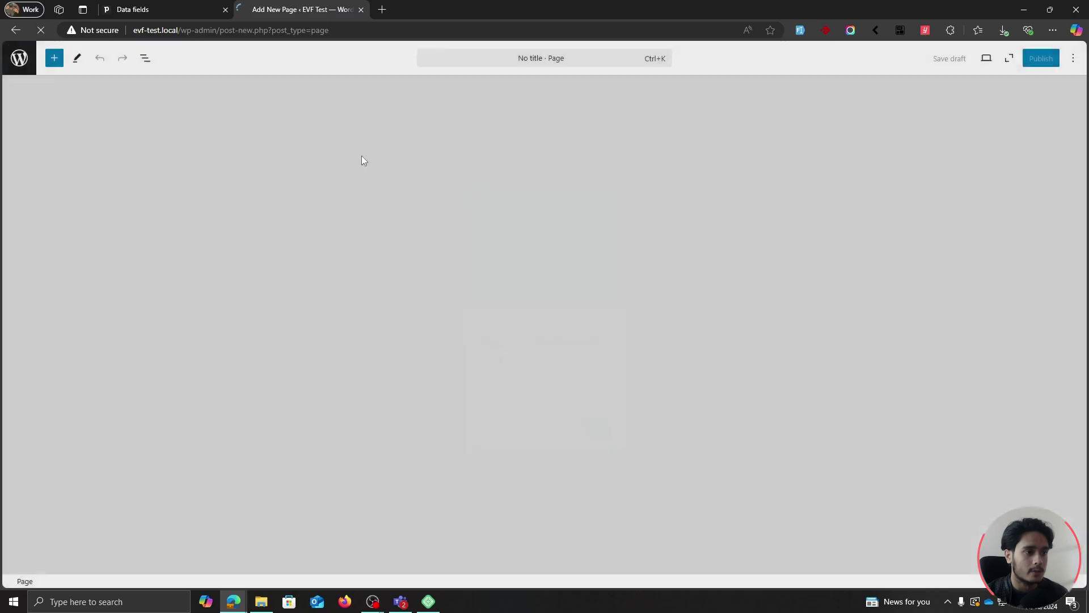
text(Contact)
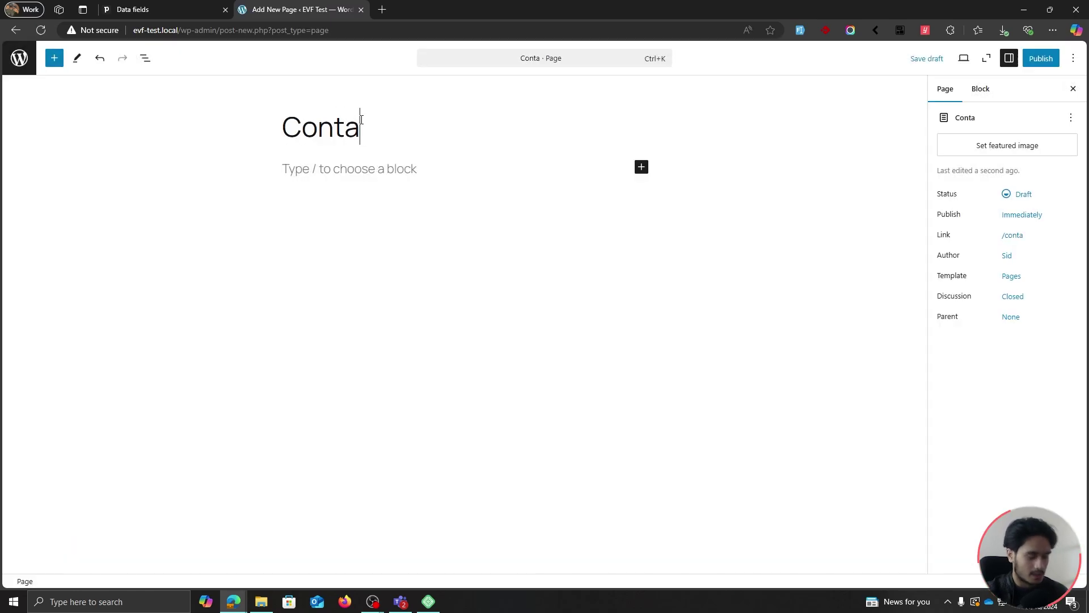
click(337, 171)
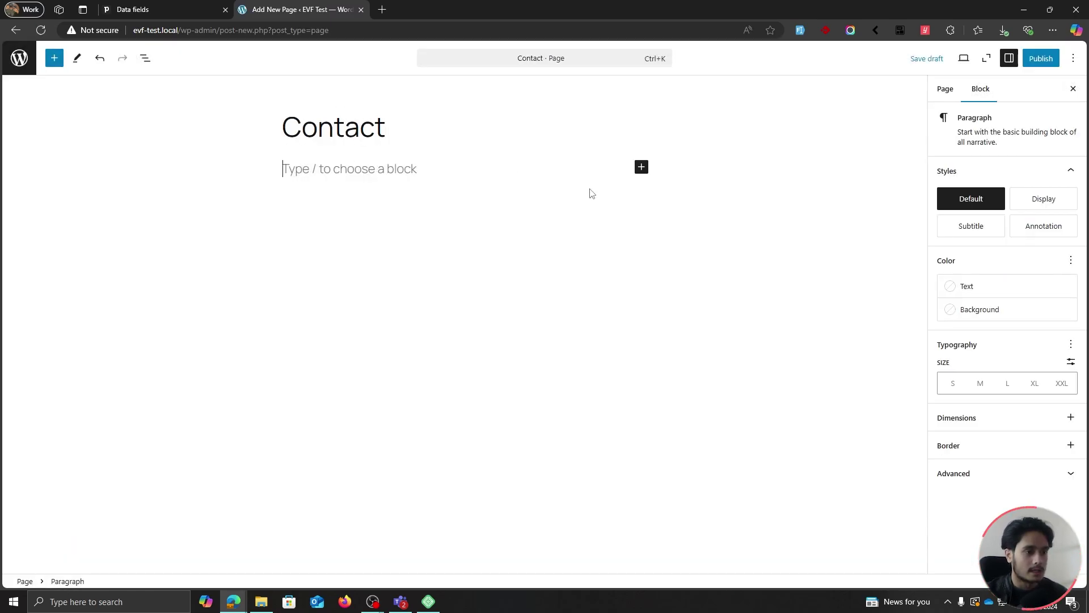
click(641, 167)
text(Ever)
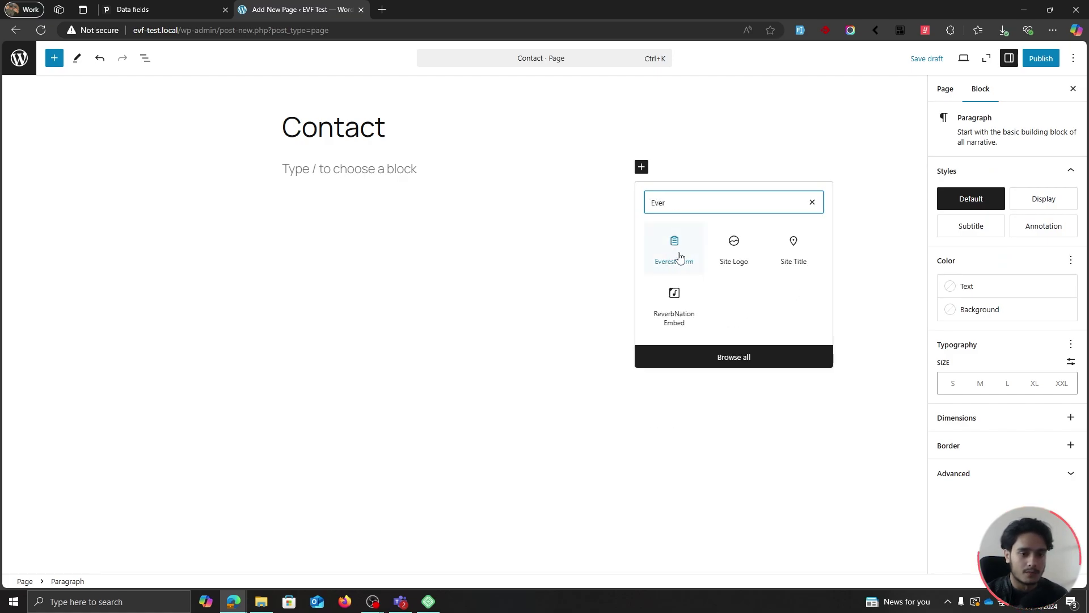
click(680, 258)
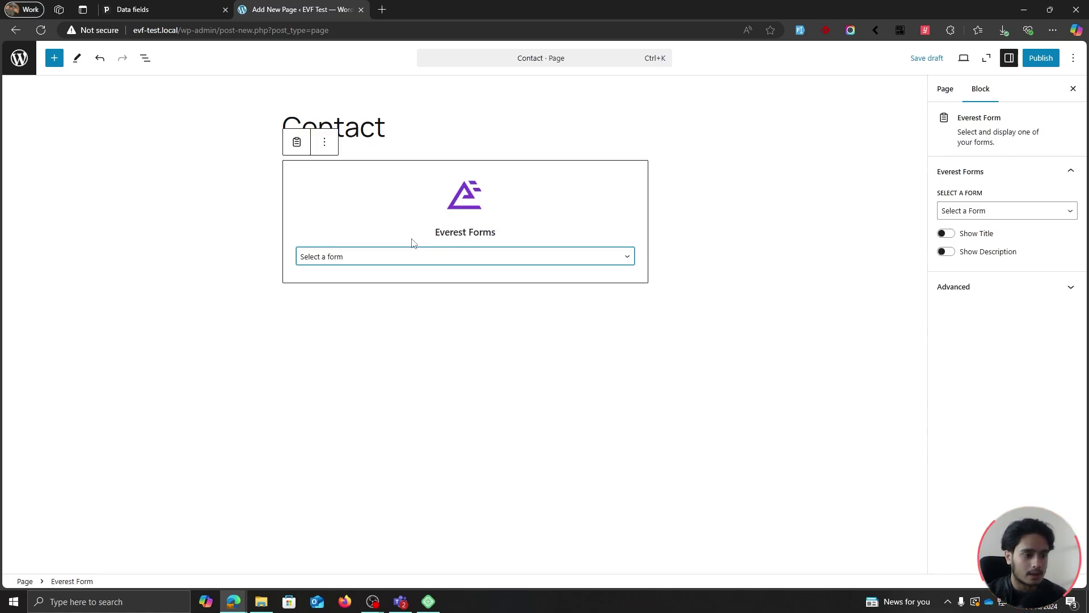
click(398, 256)
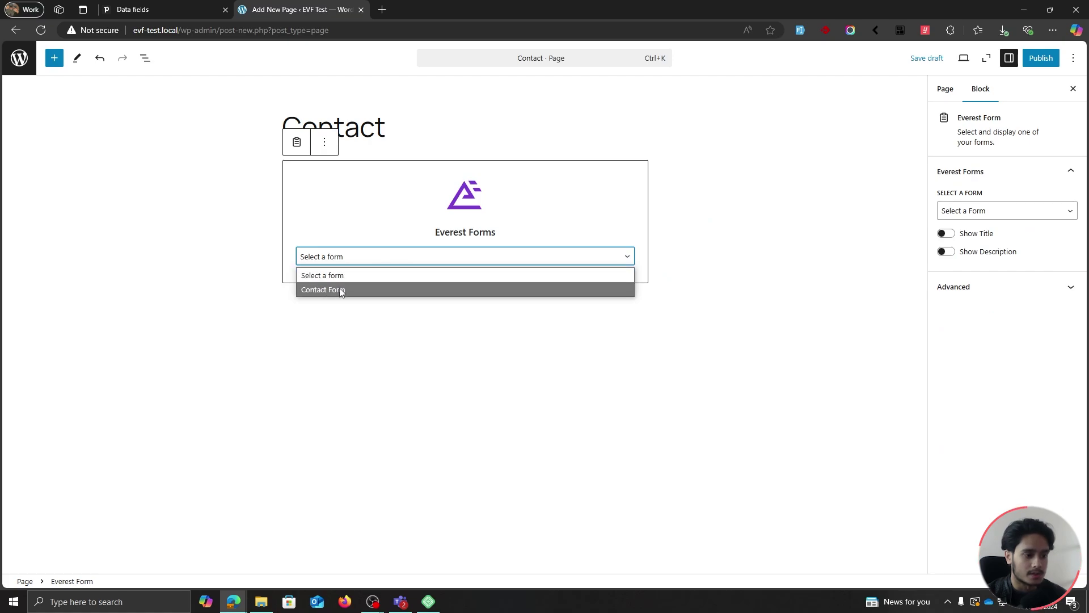
click(356, 291)
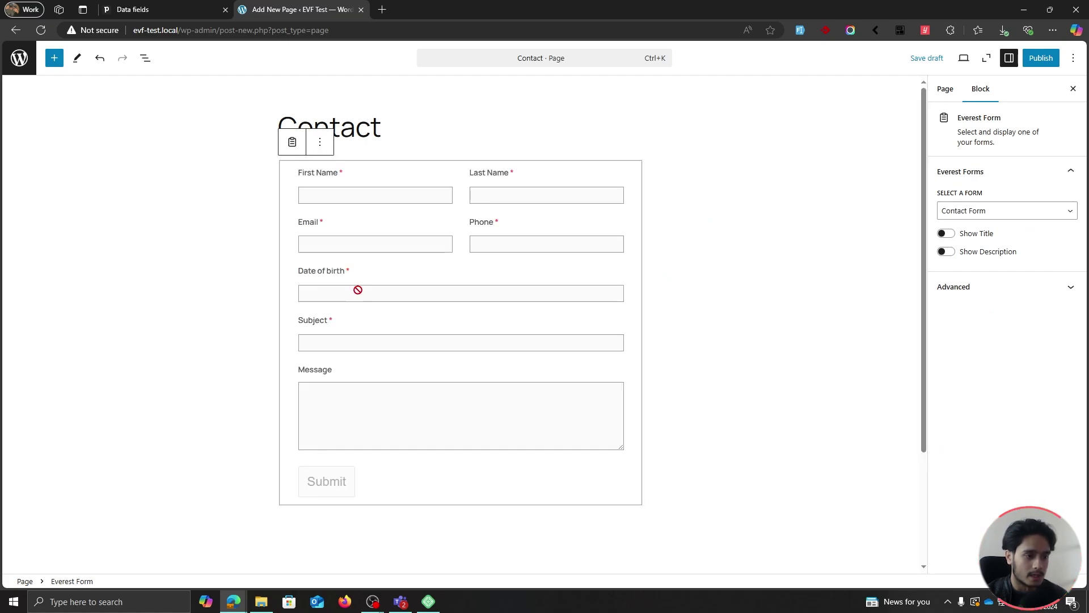
Publish the Contact page and load evf-test.local in a private window.
click(1037, 62)
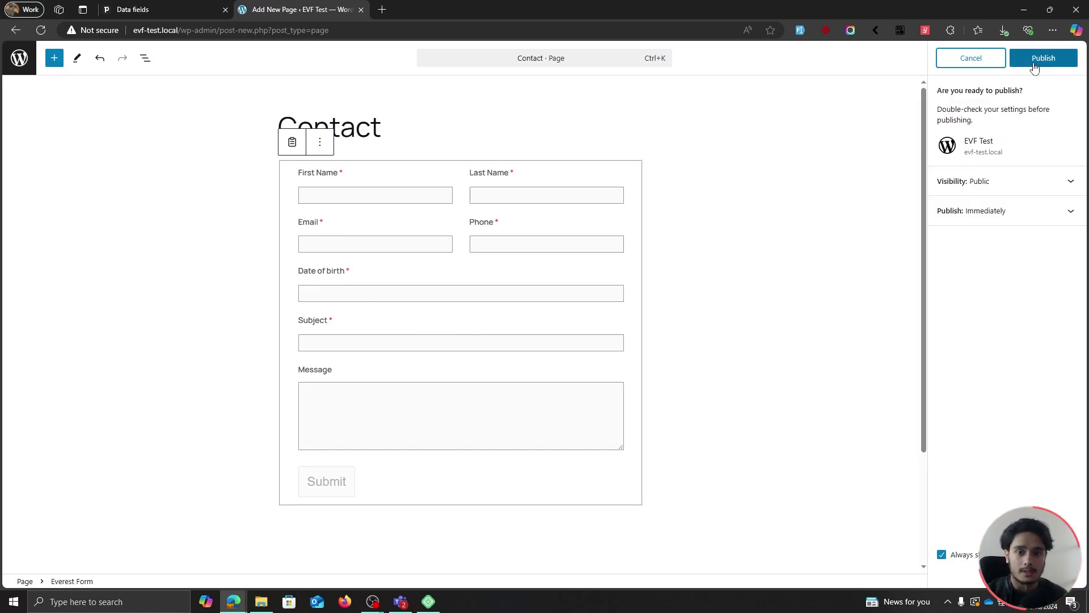
click(1035, 67)
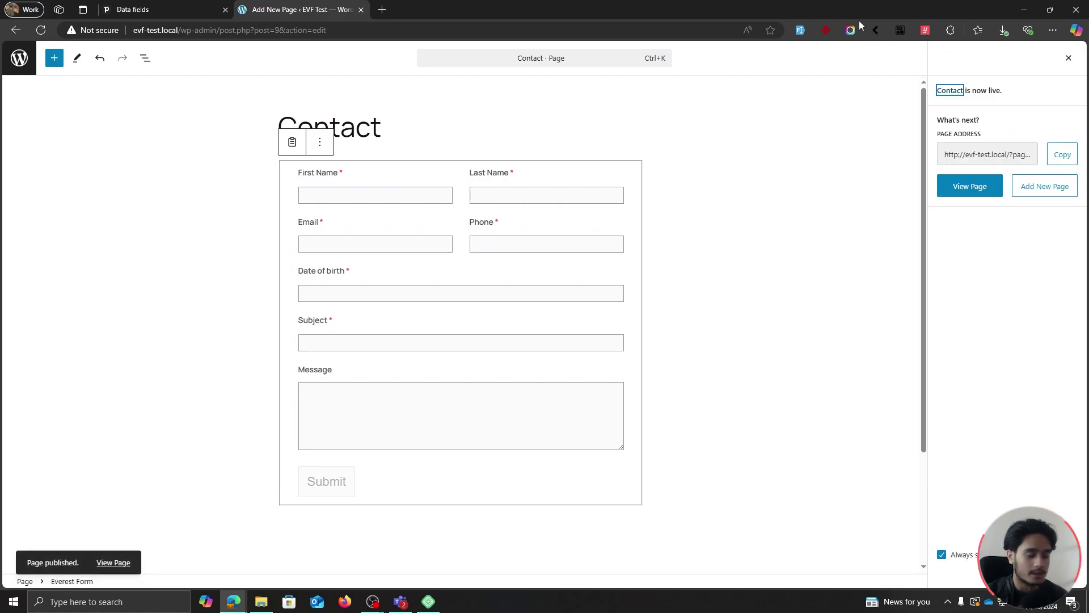
click(836, 173)
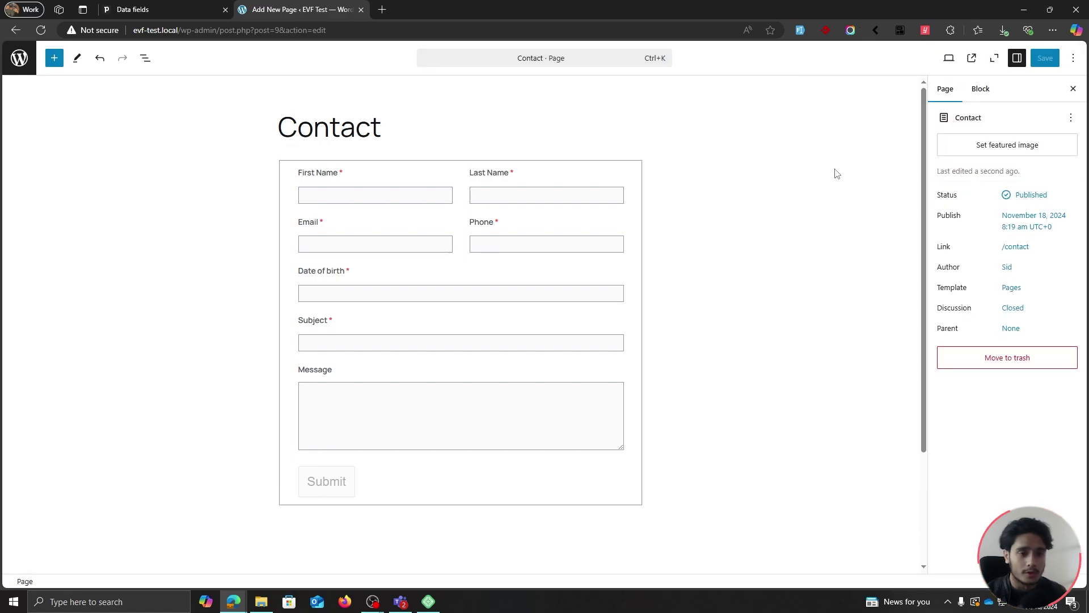
key(ctrl+shift+n)
text(evf-test.local)
key(Return)
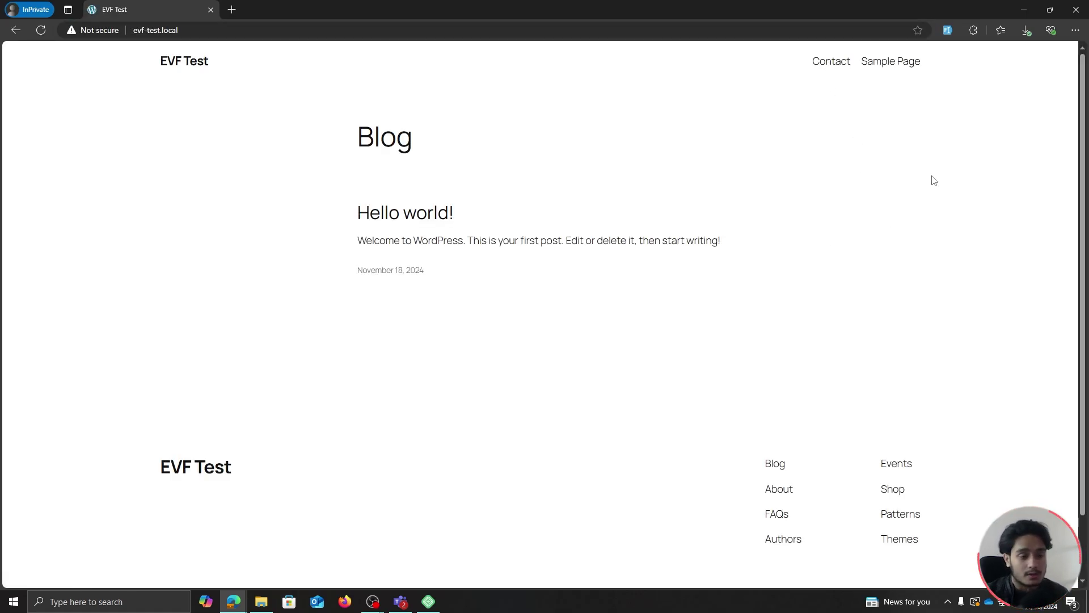
On the site's Contact page, fill the form with test data, pick November 12 as date of birth, and submit.
click(826, 64)
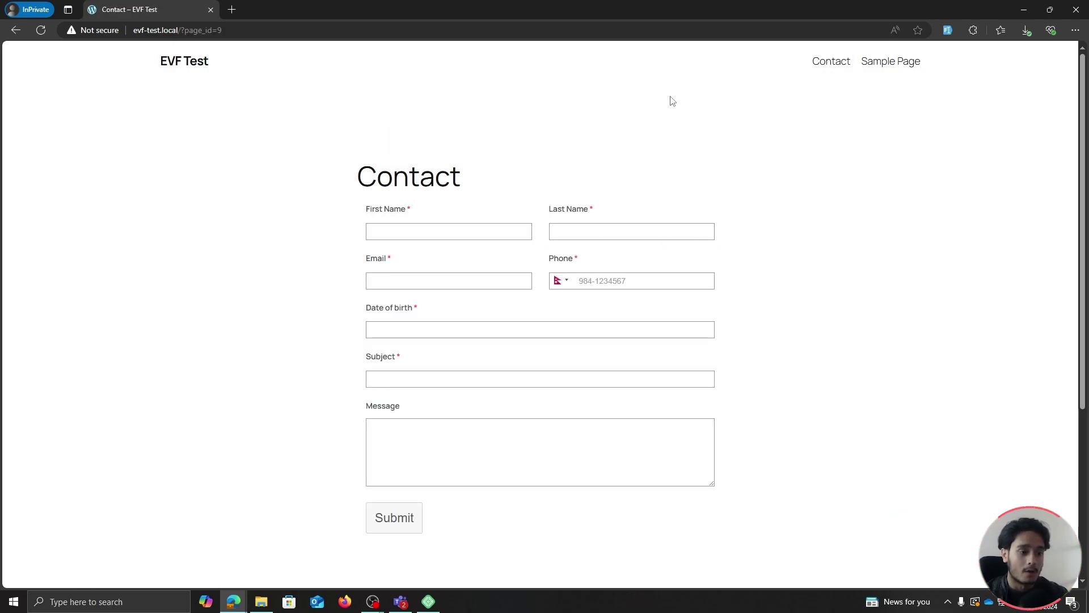
click(947, 30)
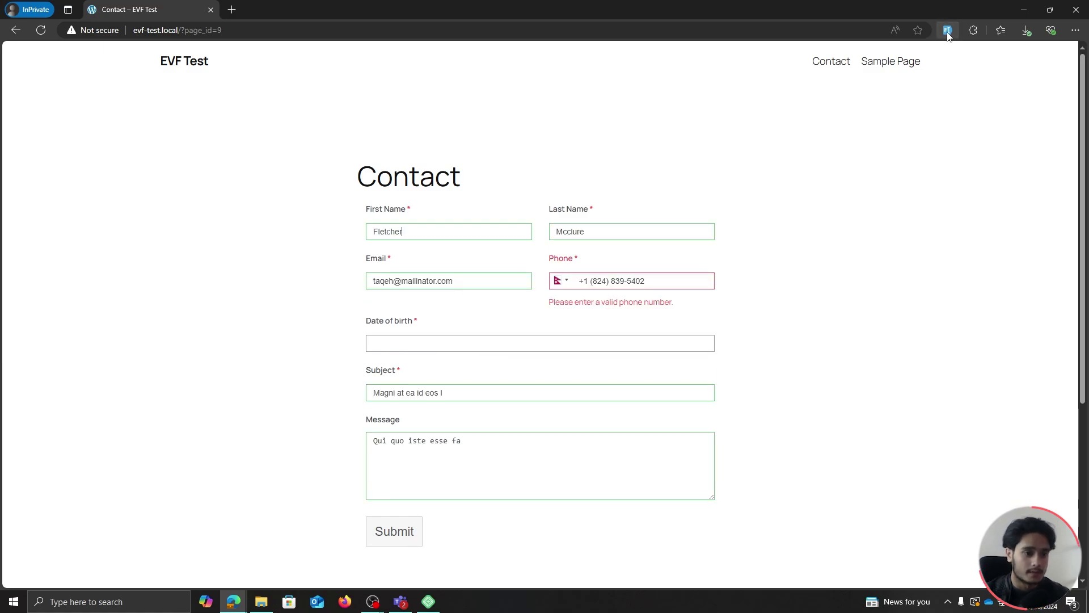
click(947, 32)
click(947, 32)
click(948, 31)
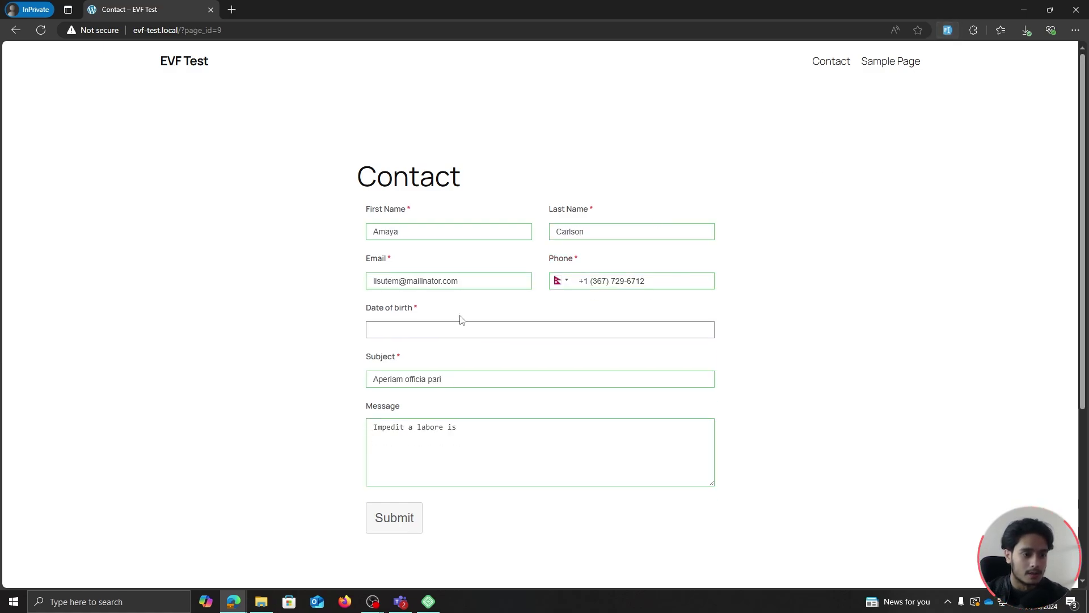
click(425, 337)
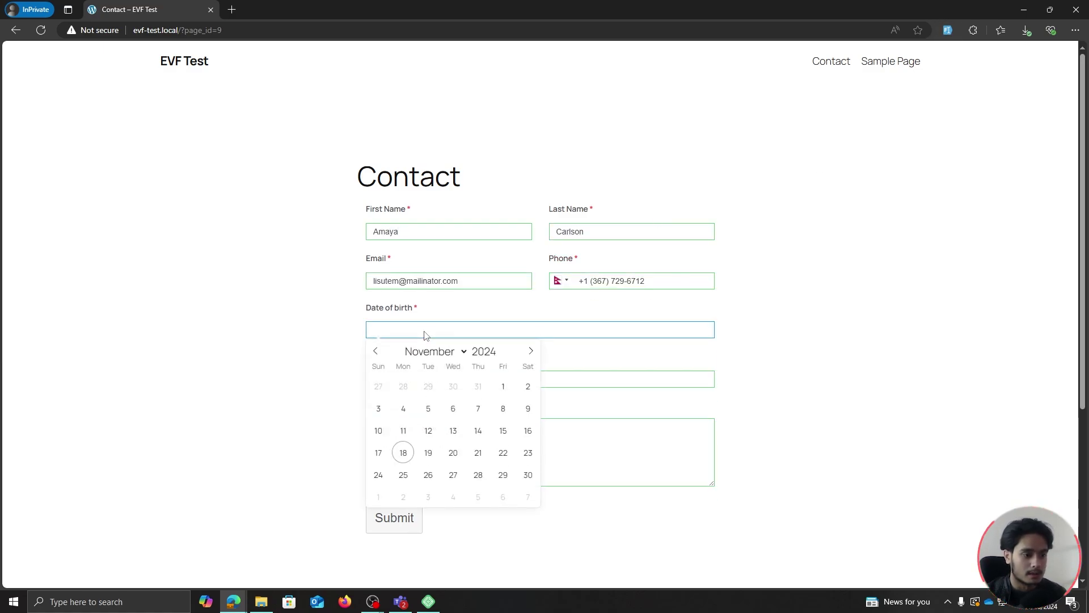
click(428, 432)
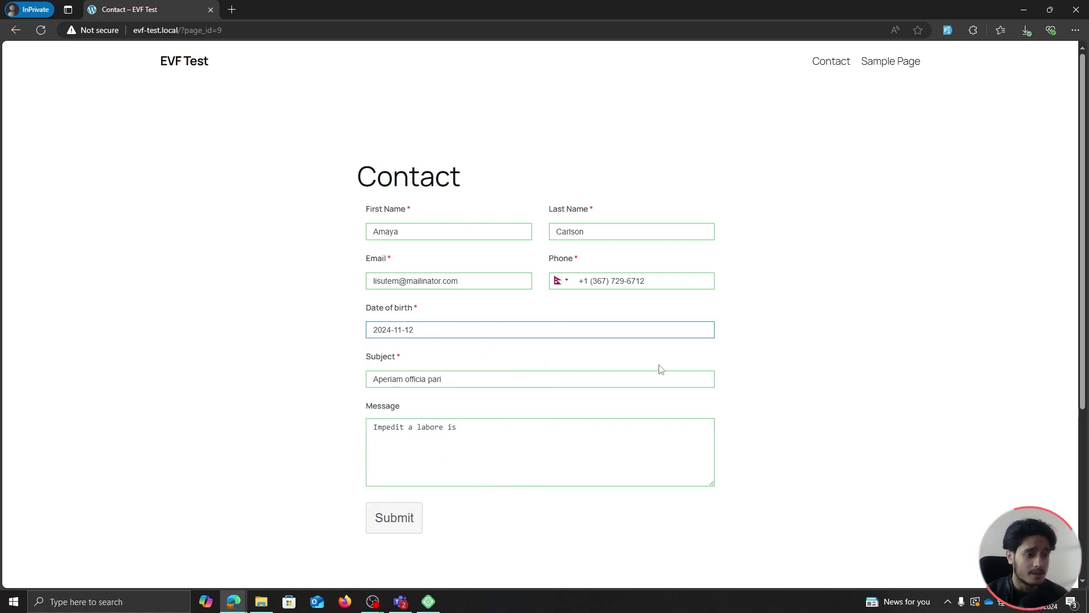
click(389, 520)
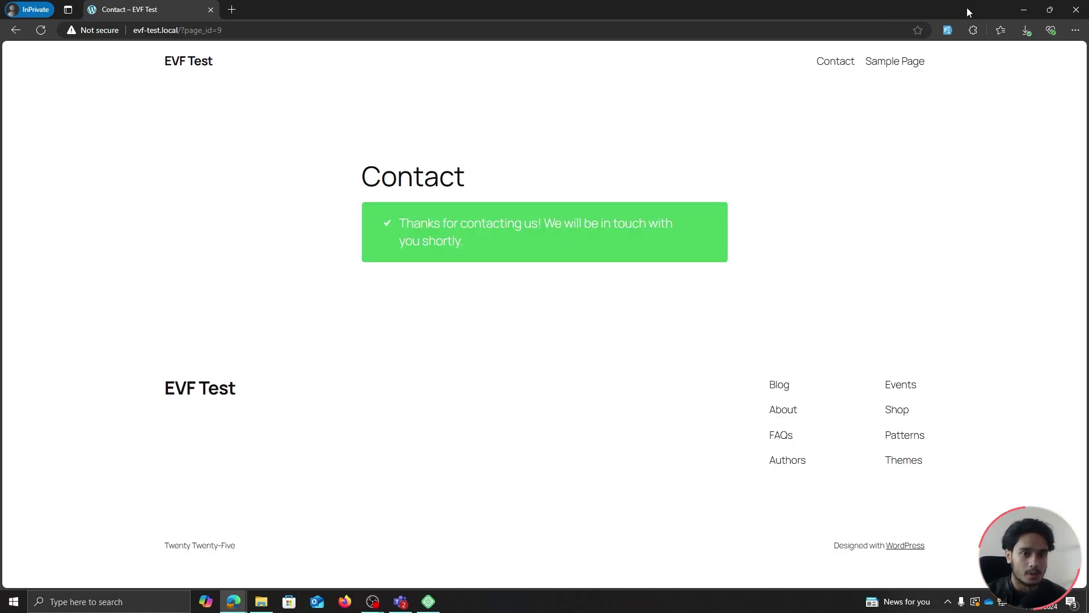
click(1024, 9)
Open Contact Form Entry #1 under Everest Forms Entries and review its date of birth and message.
click(19, 54)
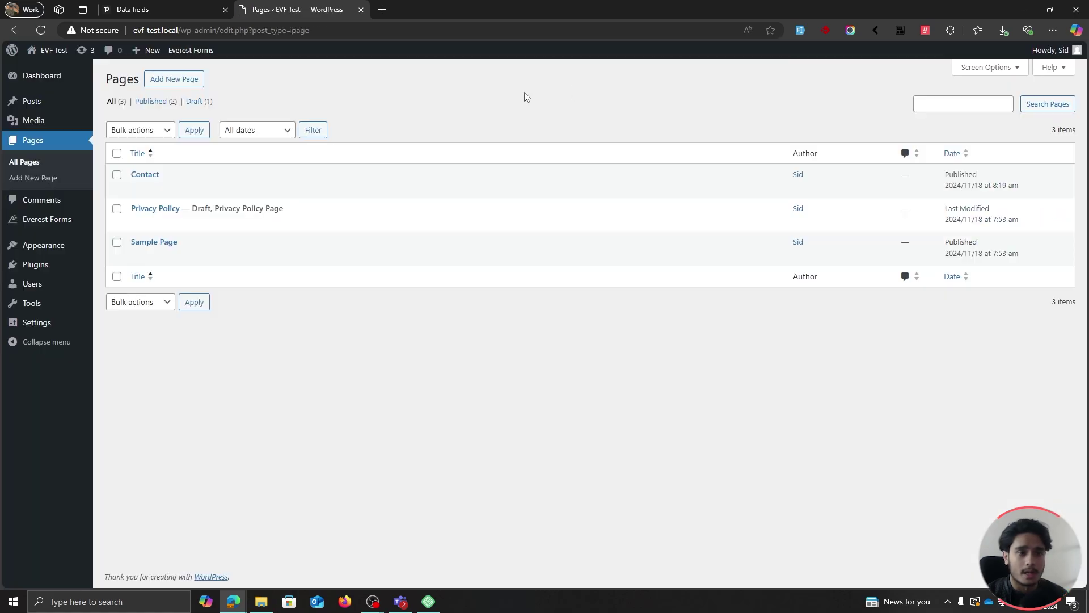
mouse_move(11, 219)
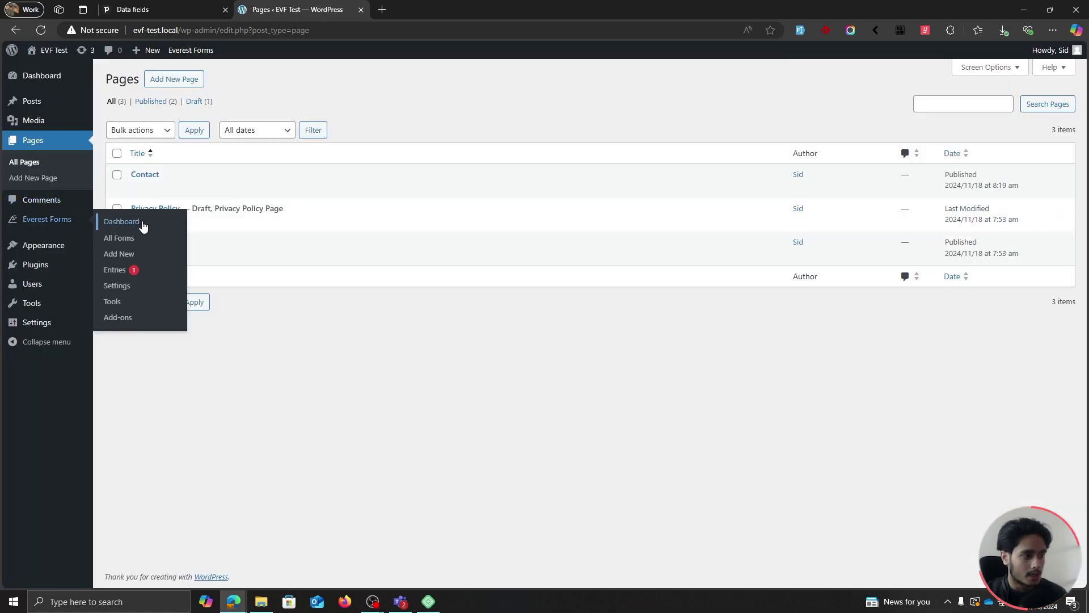
click(143, 276)
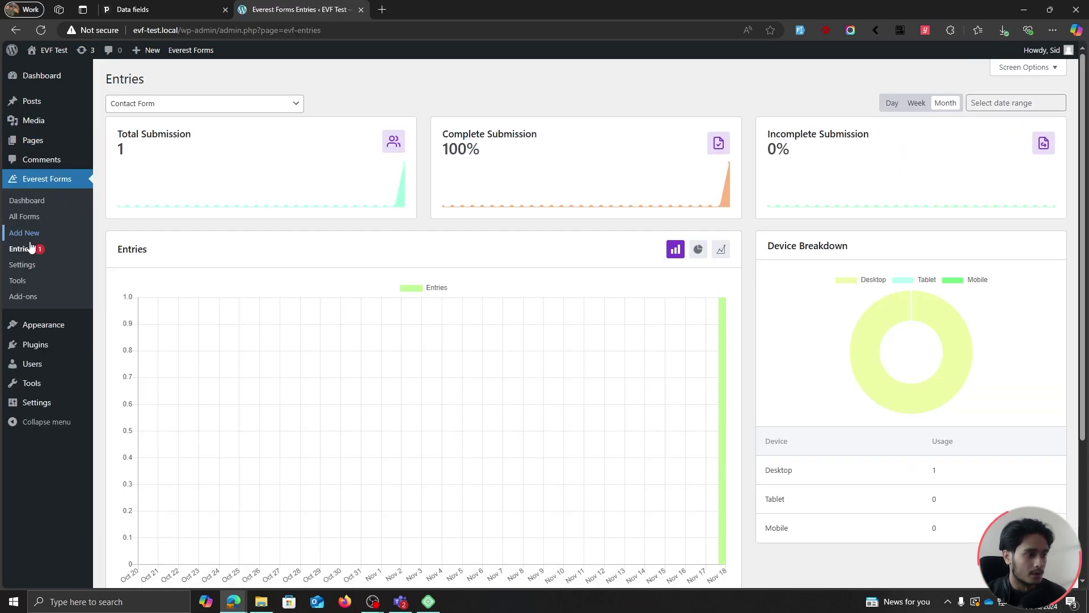
scroll(216, 253, down, 3)
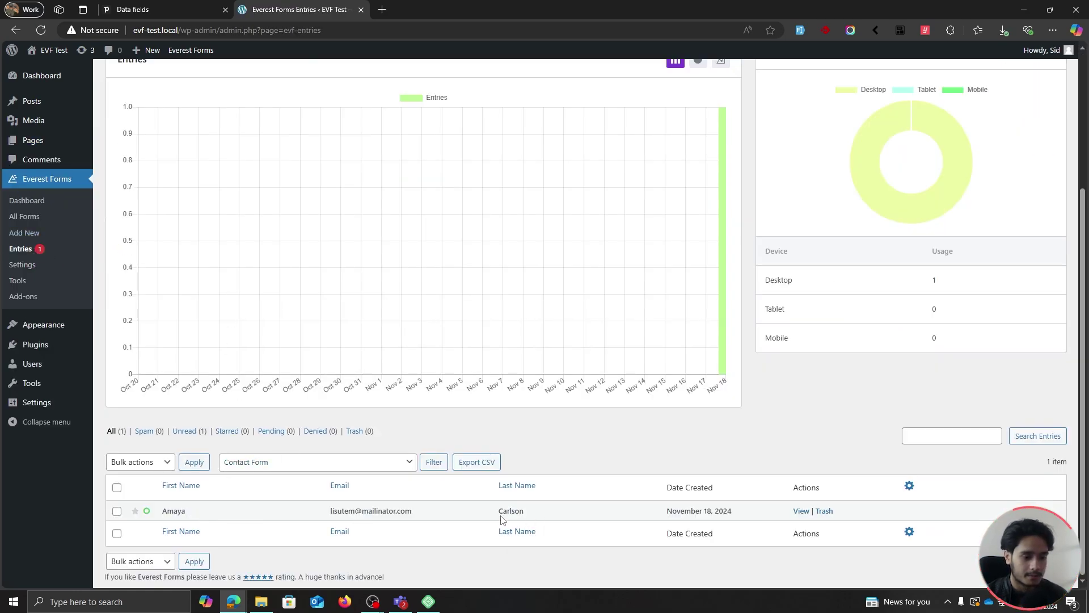
click(801, 512)
drag(174, 337, 111, 331)
click(189, 285)
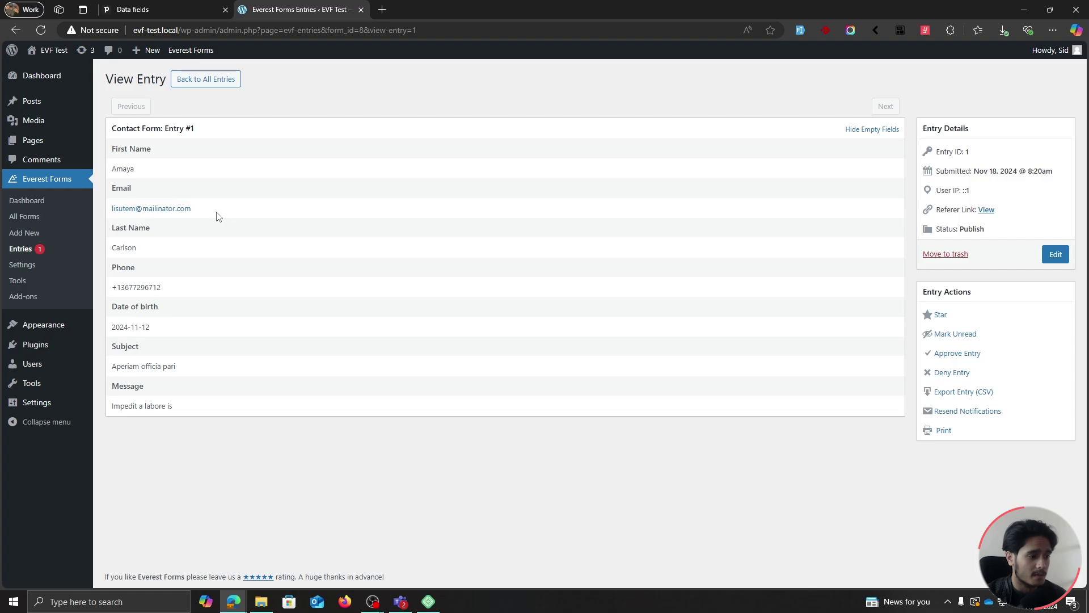
drag(213, 363, 213, 404)
click(213, 414)
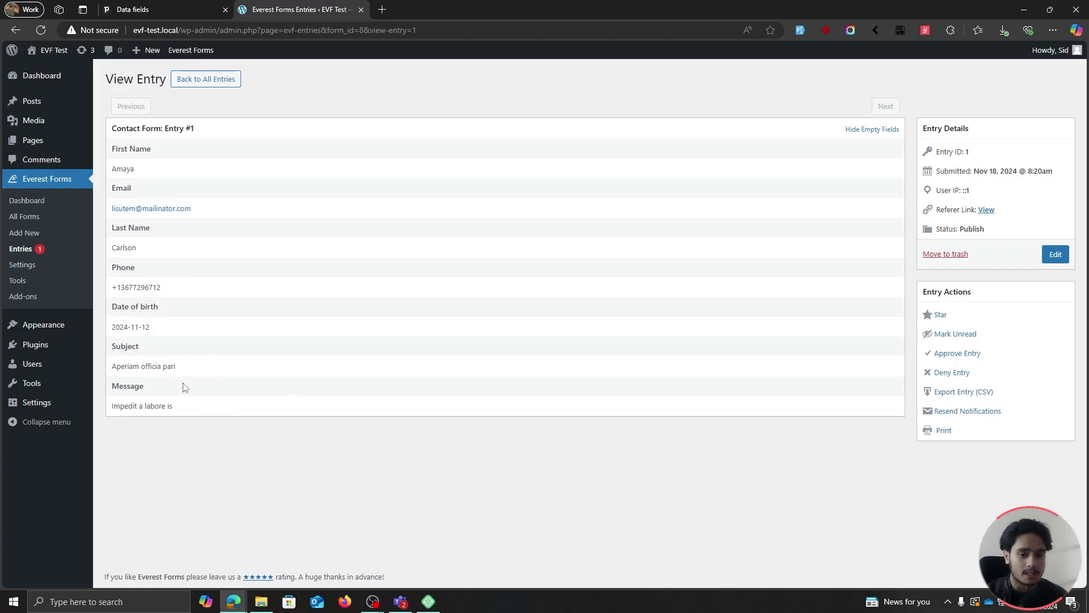
key(ctrl+Tab)
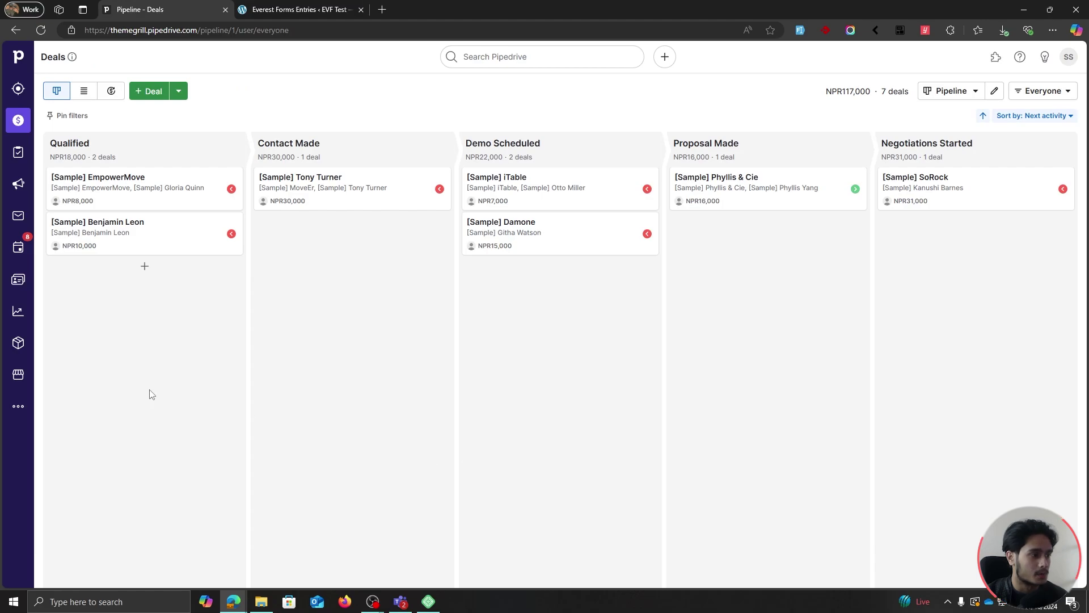
Open the new person's record under Contacts > People and check Date of Birth reads November 12, 2024.
click(18, 279)
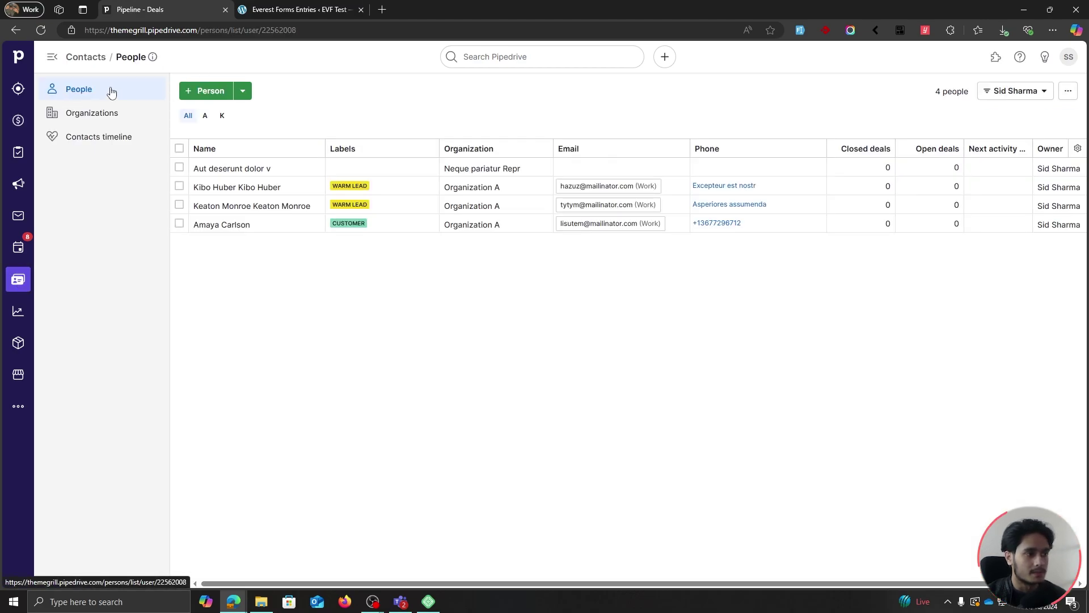
mouse_move(232, 228)
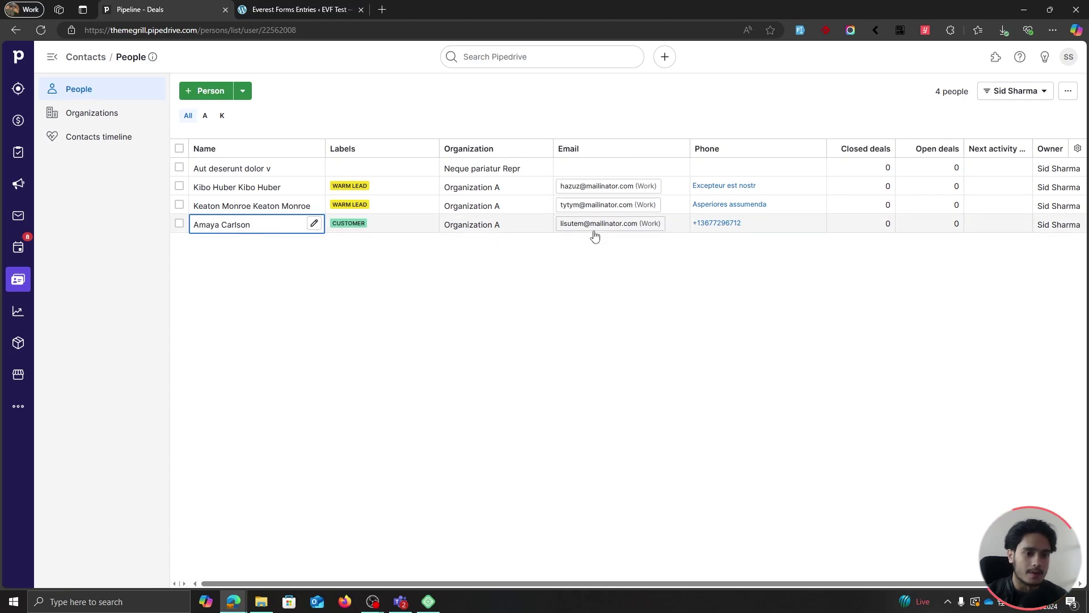
click(222, 225)
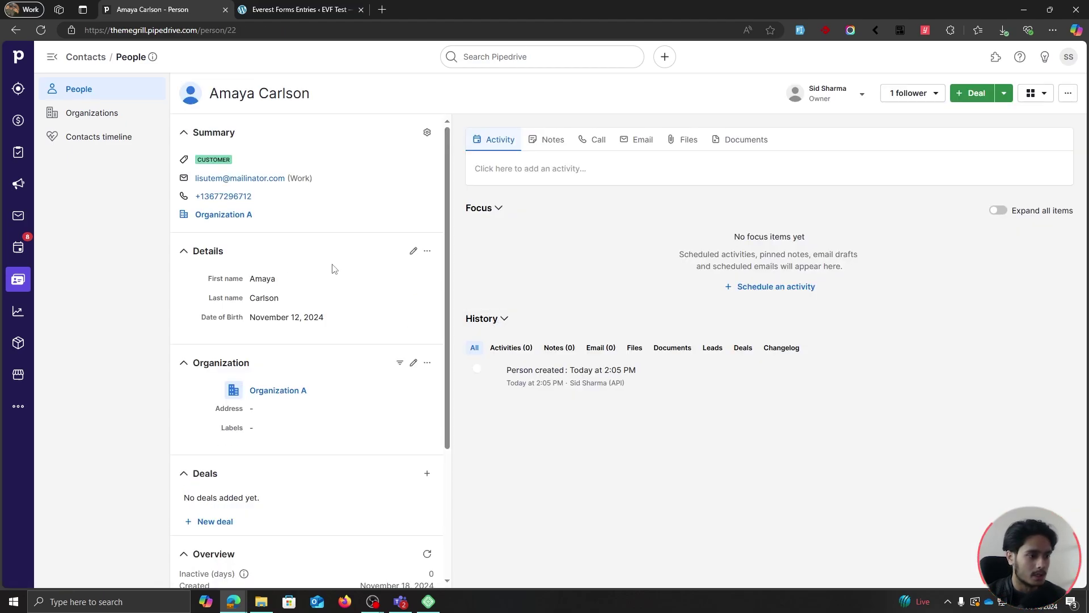
scroll(333, 269, down, 1)
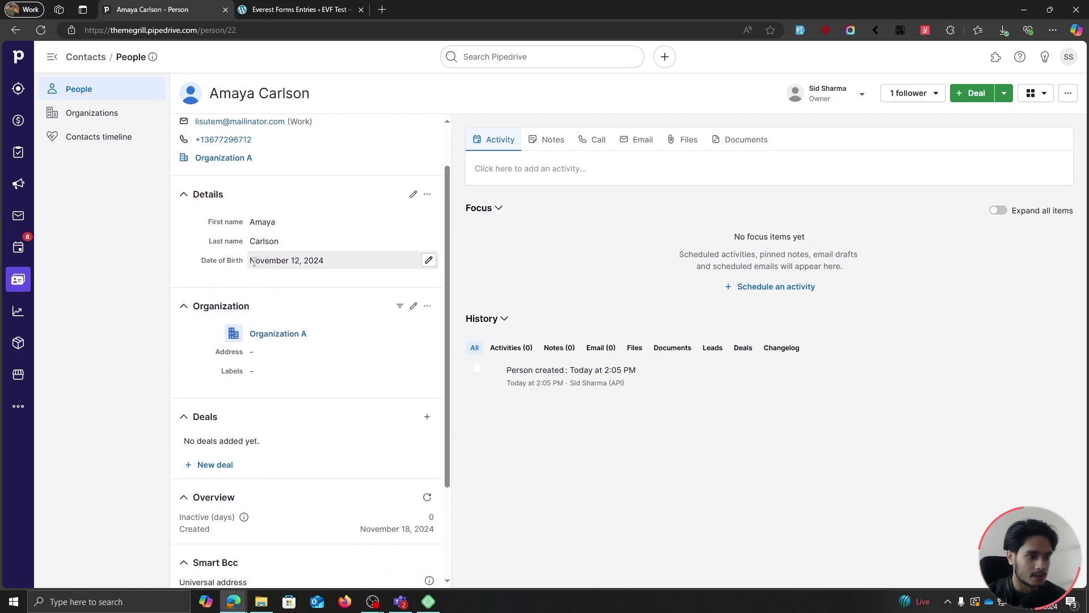
scroll(335, 265, up, 1)
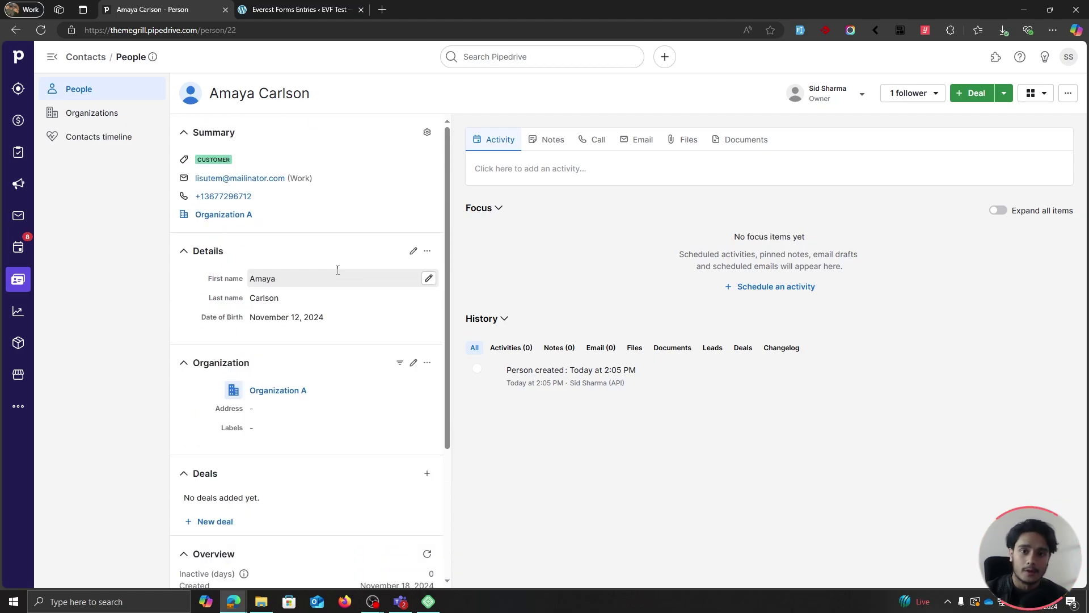